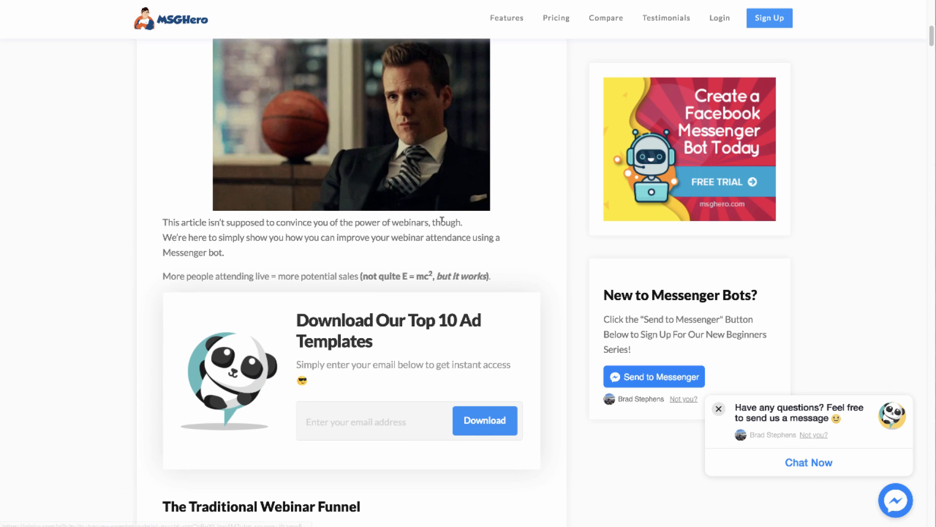
Look through the blog article and the Zapier beta testers PDF, and play the case study video
scroll(410, 332, "down", 1)
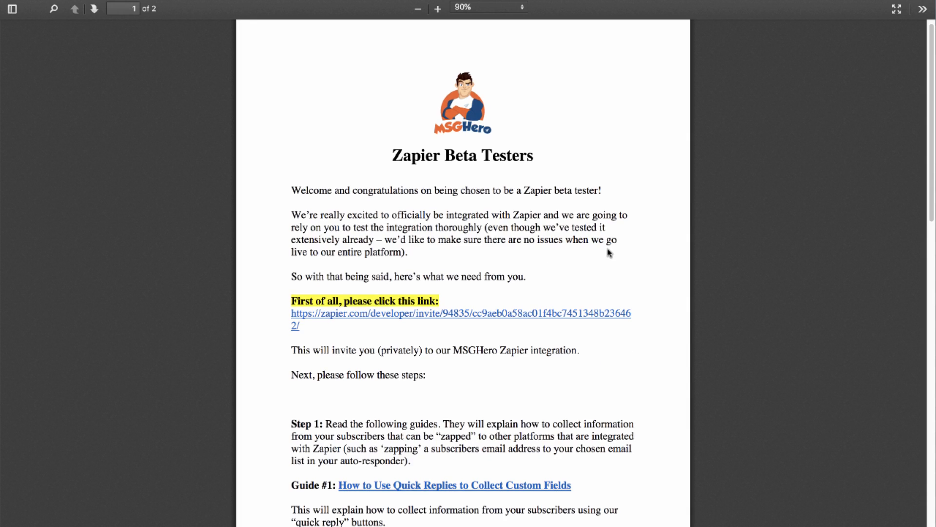
scroll(609, 246, "down", 3)
scroll(610, 246, "down", 8)
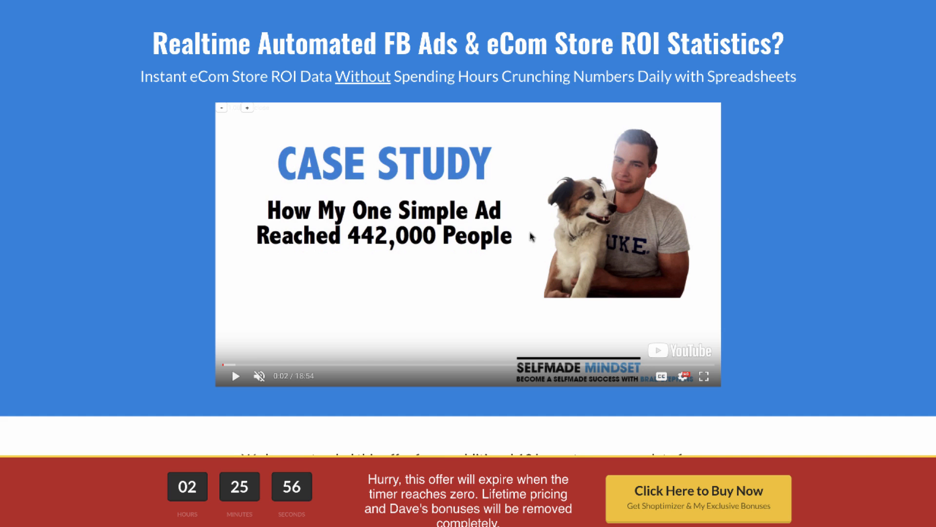
left_click(236, 375)
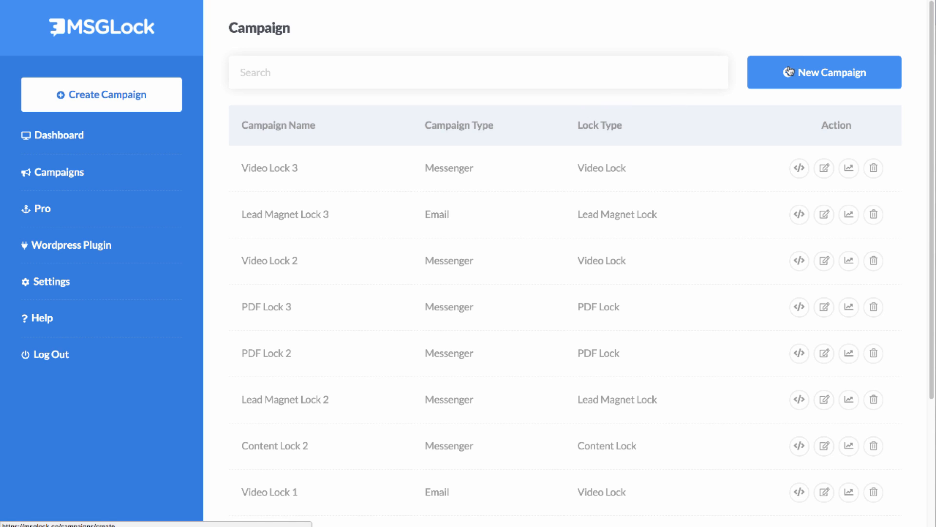
Start a new campaign of the Content Lock type and name it "Content Lock Demo"
left_click(804, 76)
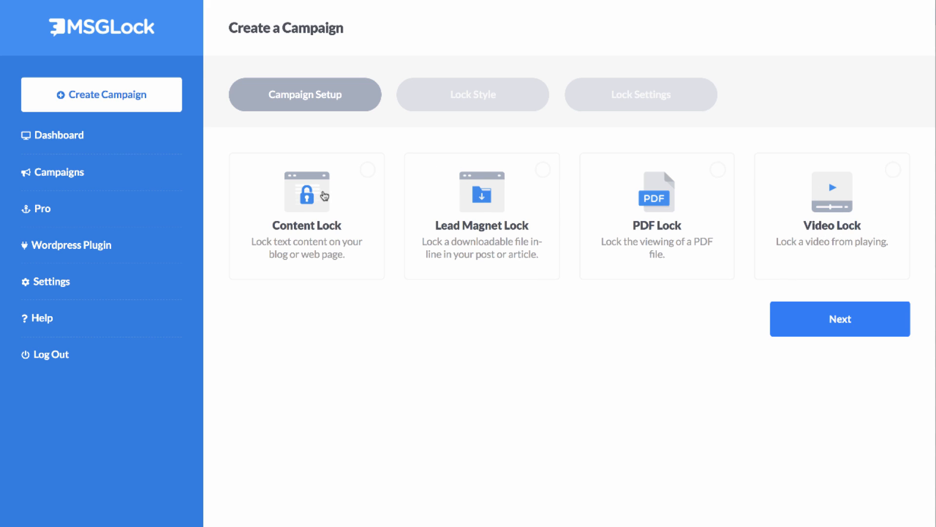
left_click(324, 195)
left_click(780, 111)
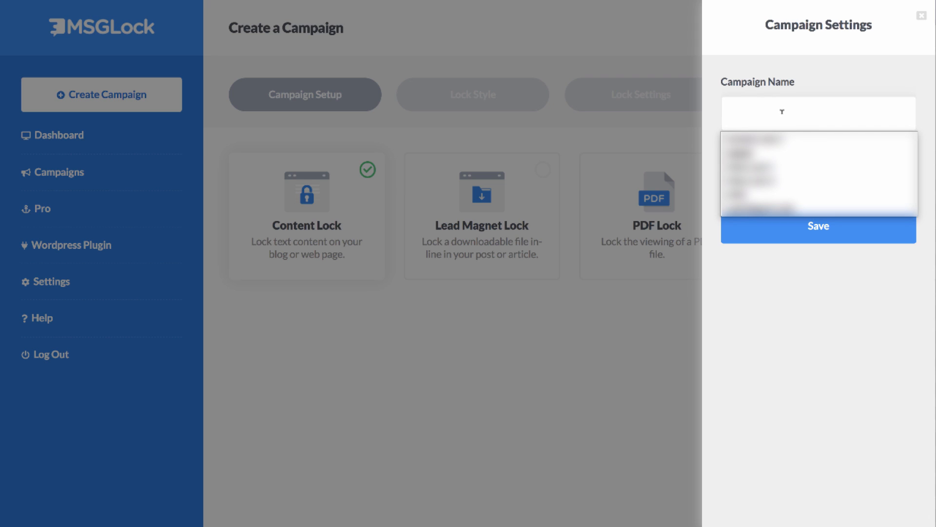
type("Content Lock Demo")
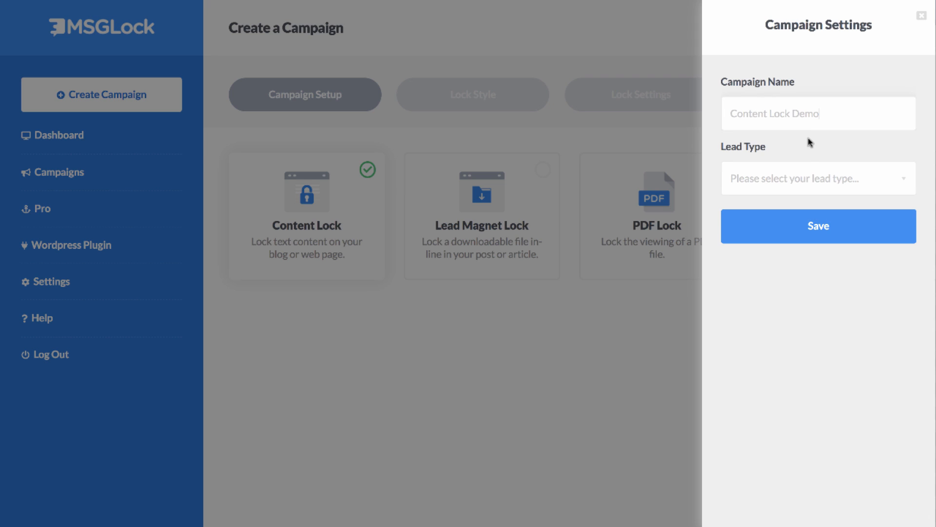
Set the campaign's lead type to Email and its auto-responder to GetResponse, and save the campaign settings
left_click(791, 171)
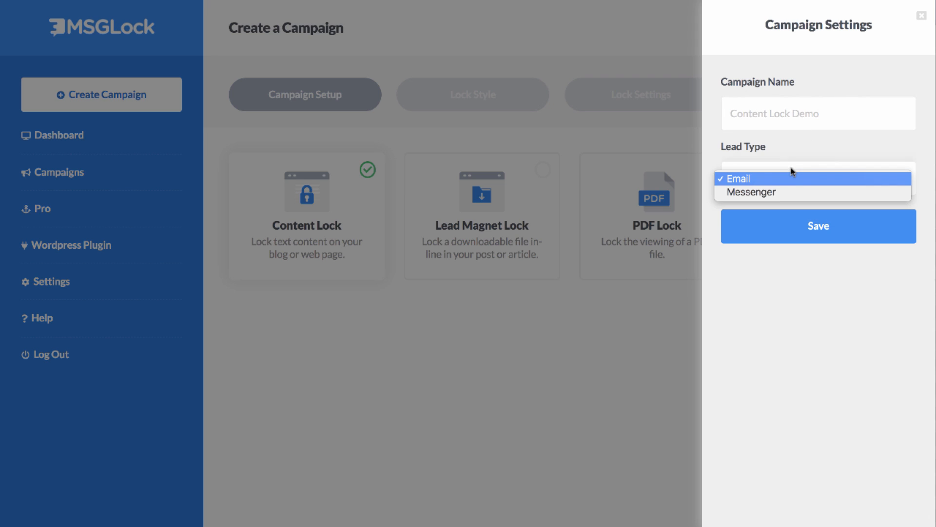
left_click(736, 180)
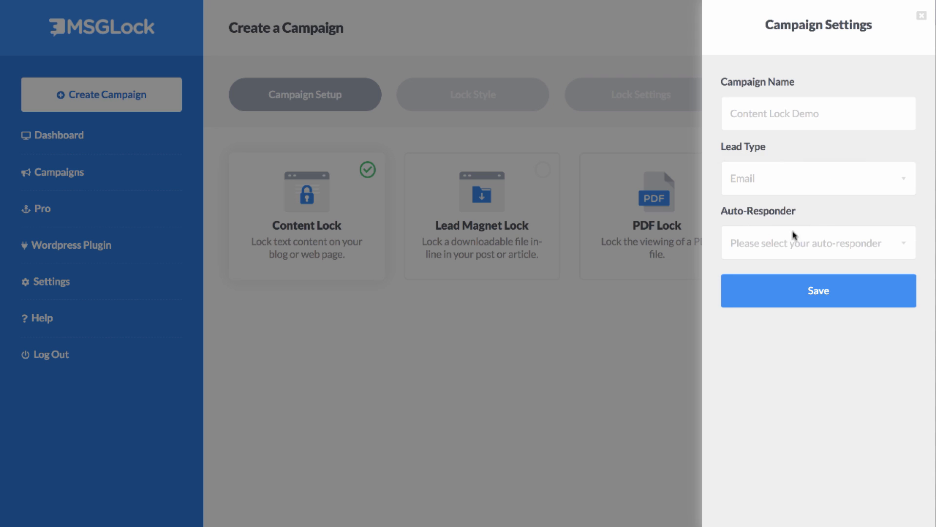
left_click(790, 239)
left_click(779, 247)
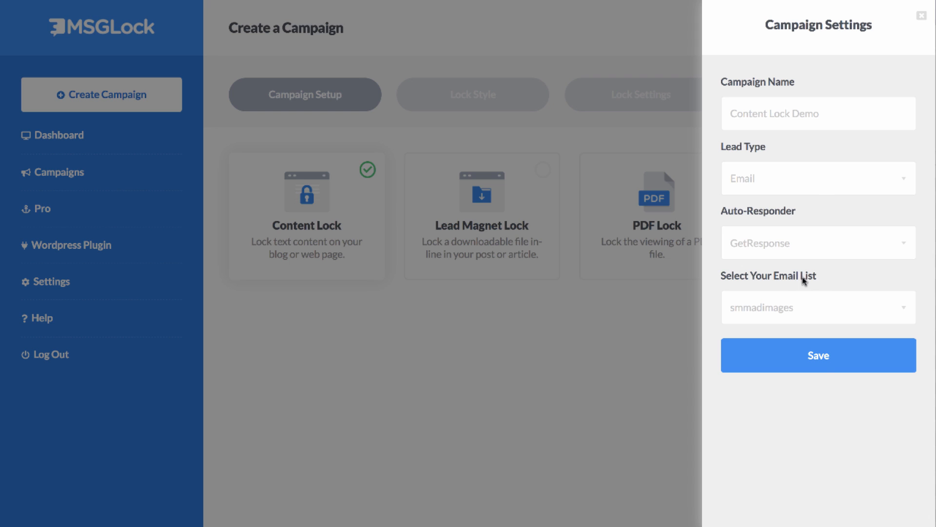
left_click(815, 361)
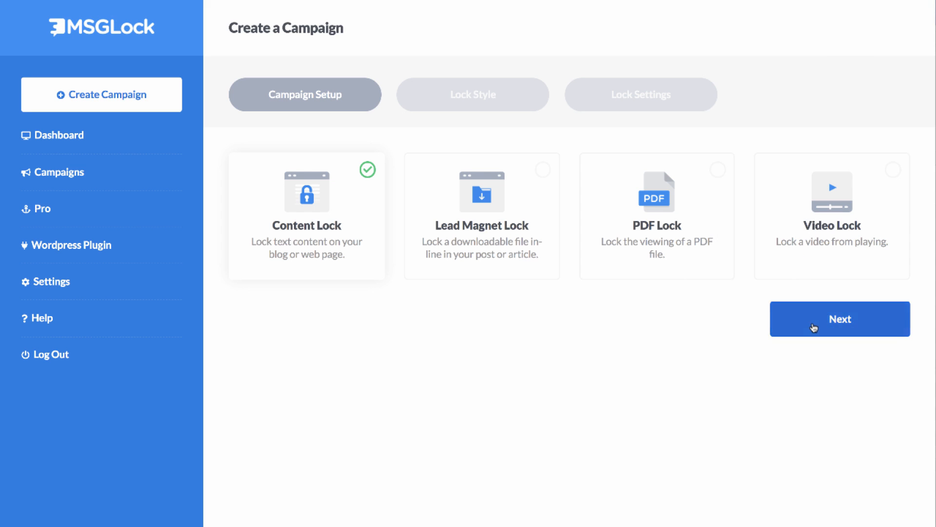
Choose the Fade Style lock and set its pre opt-in headline to "Whoops! This content is for fans only"
left_click(814, 327)
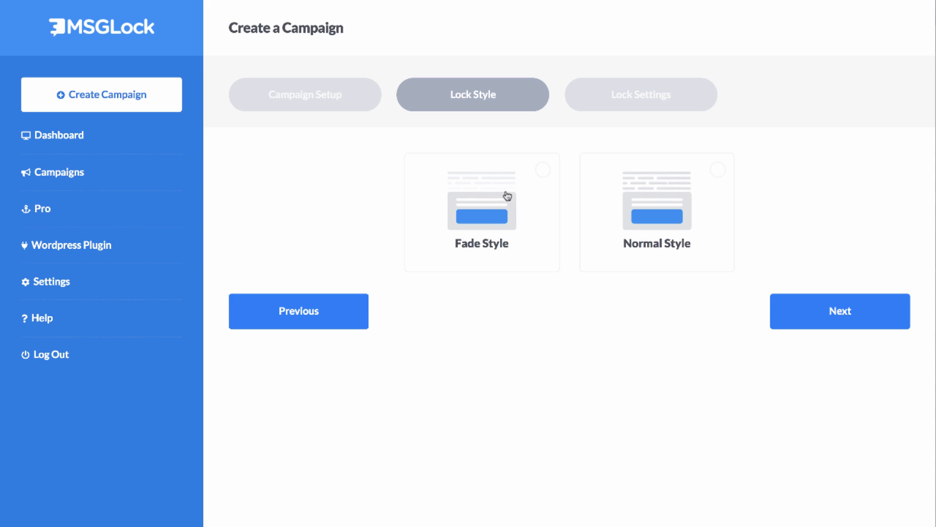
left_click(526, 204)
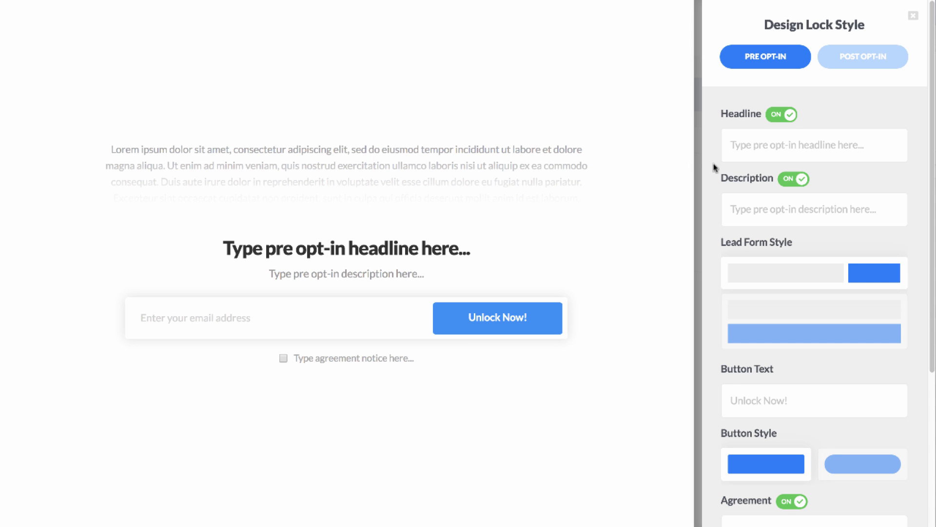
triple_click(772, 155)
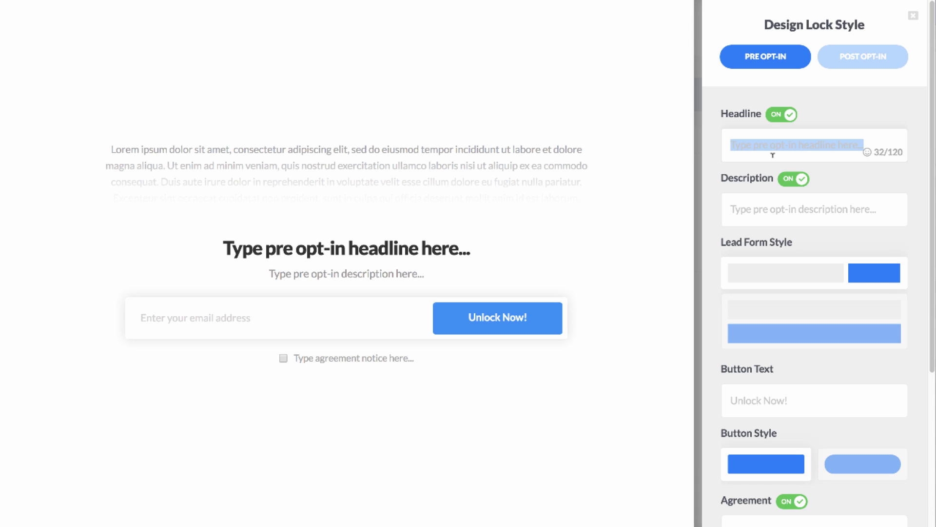
type("Whoops! This content ")
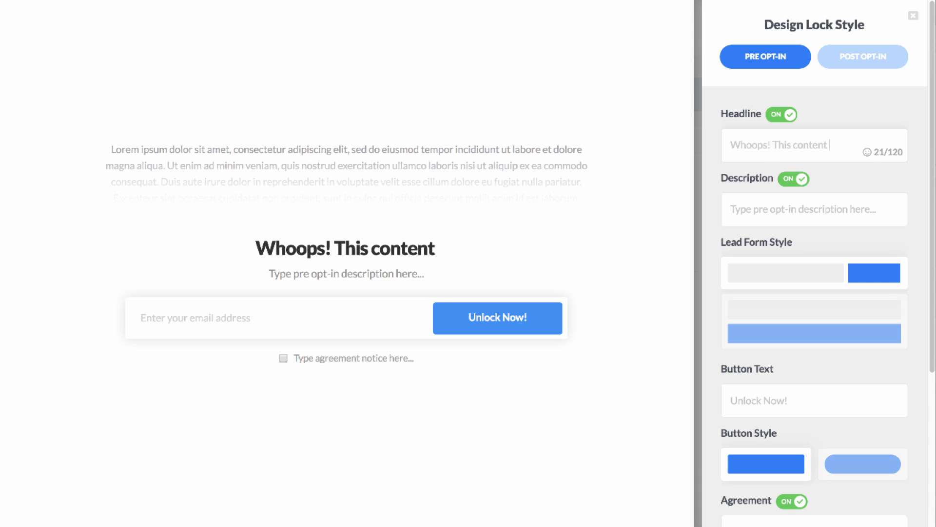
type("is for fans only")
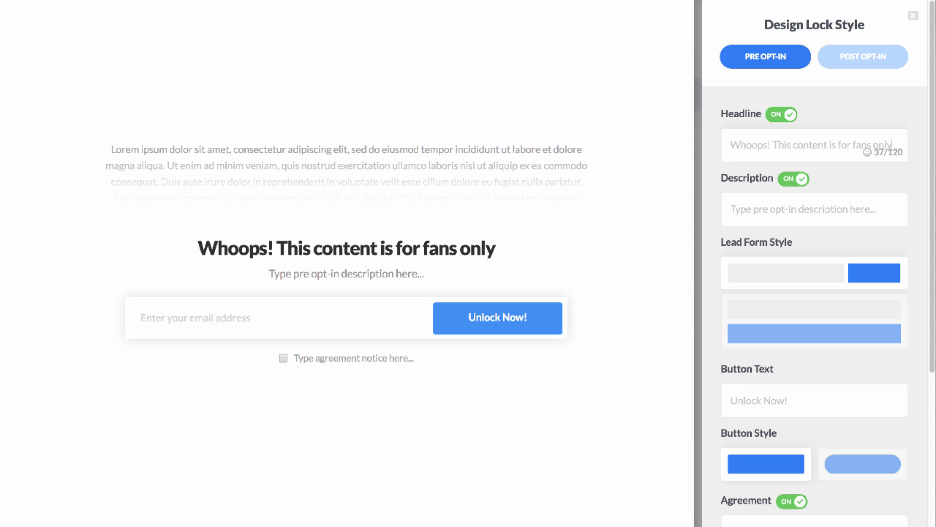
Add the sunglasses emoji at the end of the pre opt-in headline
left_click(868, 154)
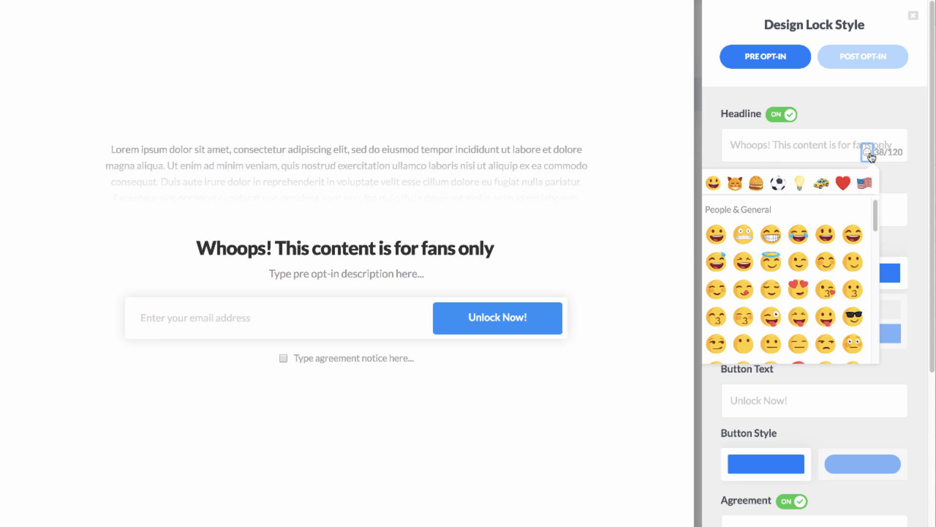
left_click(854, 317)
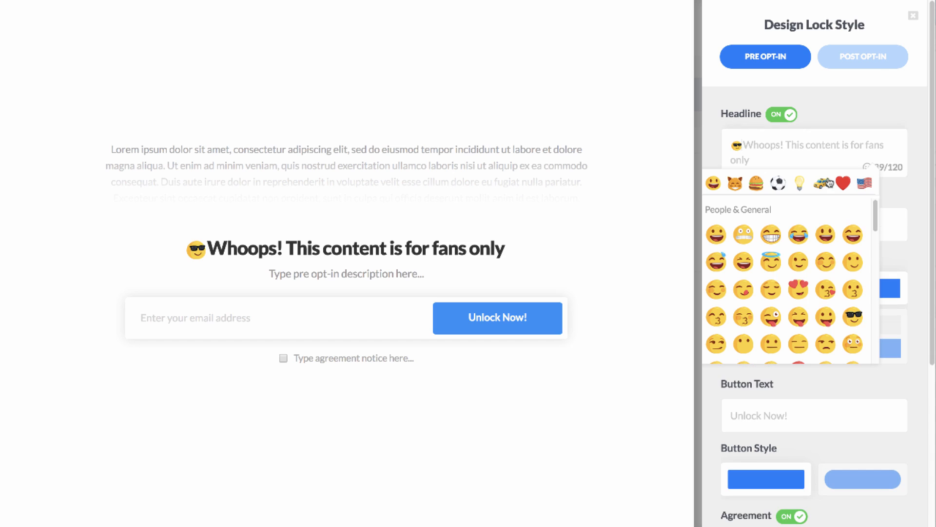
key("BackSpace")
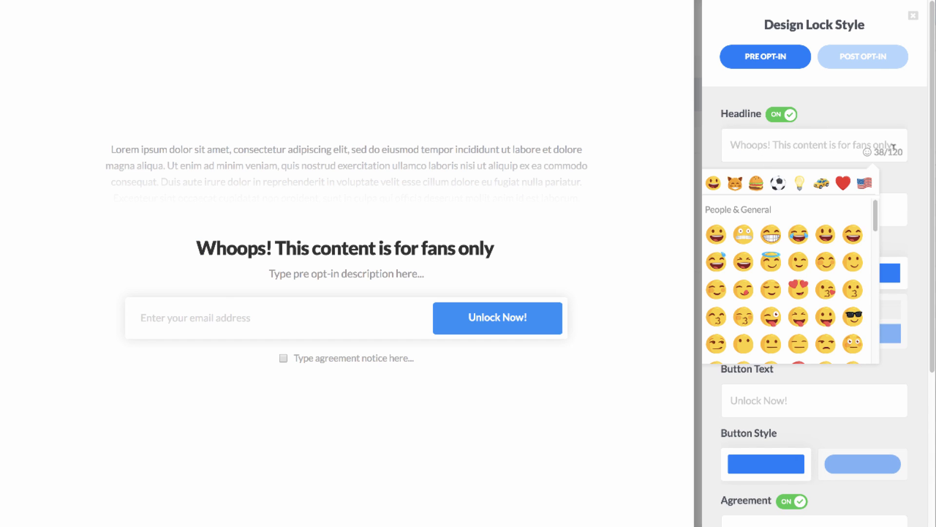
scroll(879, 156, "down", 1)
left_click(894, 118)
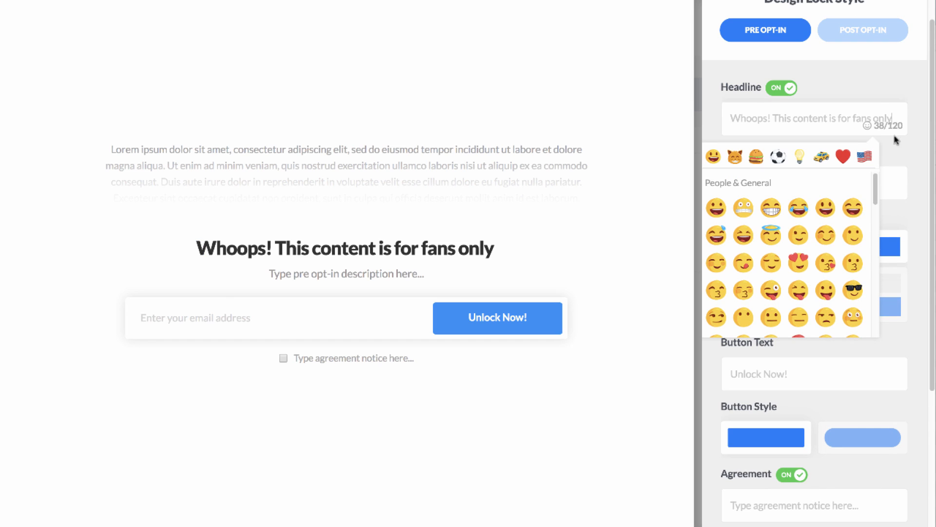
left_click(854, 291)
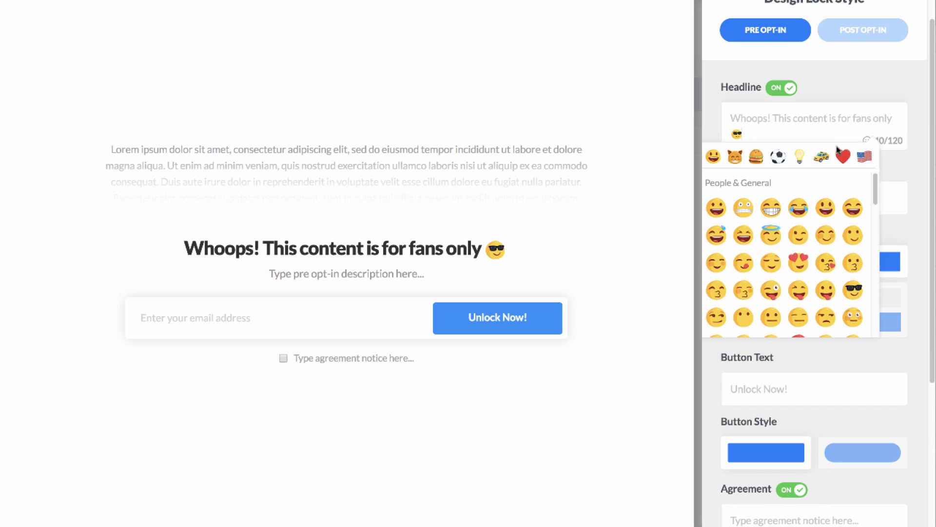
left_click(841, 103)
Keep the description enabled and set its text to "Enter your email below to continue reading..."
left_click(795, 167)
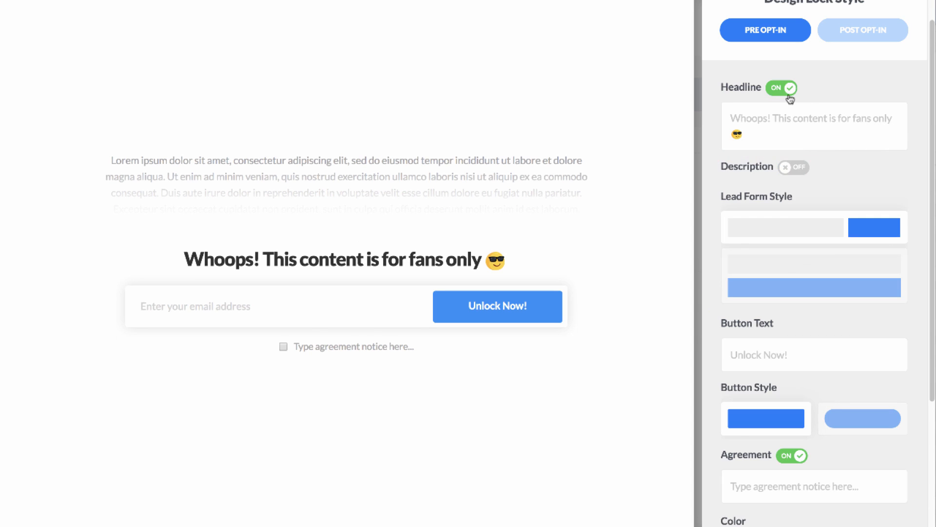
left_click(794, 168)
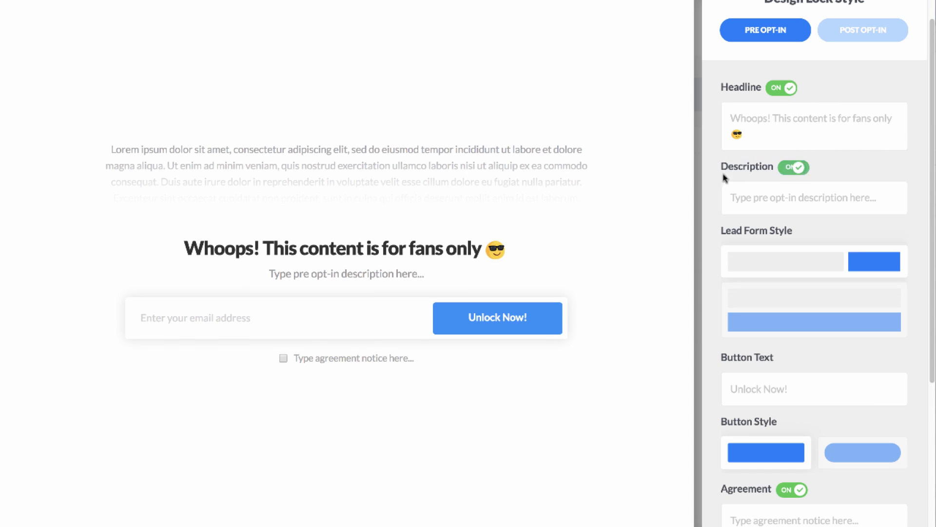
triple_click(773, 199)
type("Enter yo")
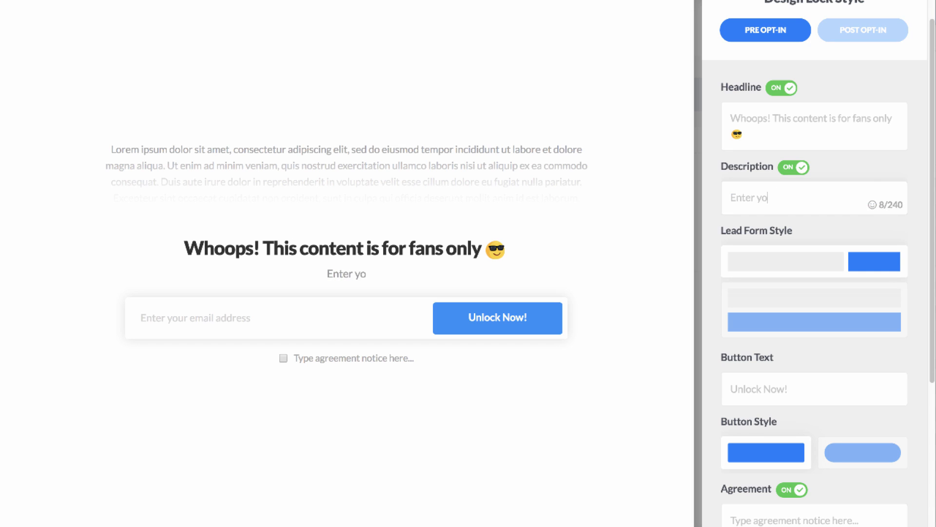
type("ur email below to")
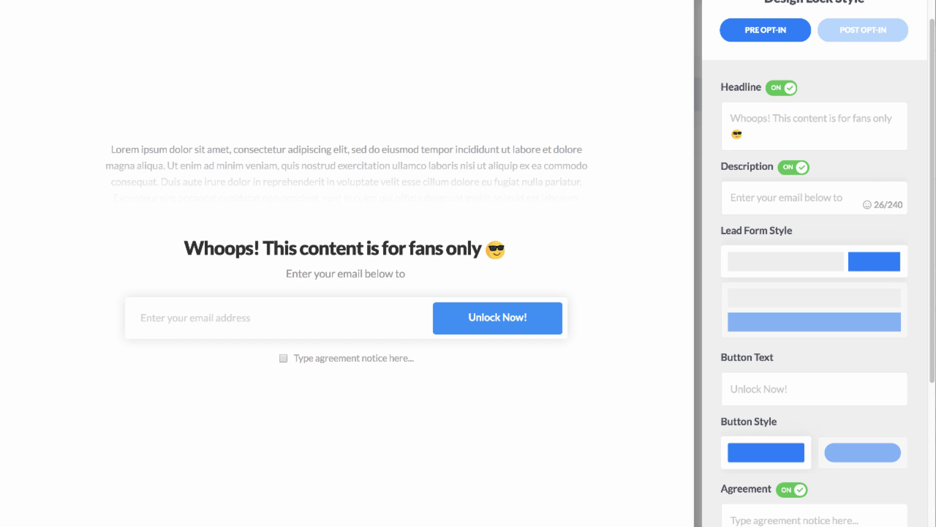
type(" continue readin")
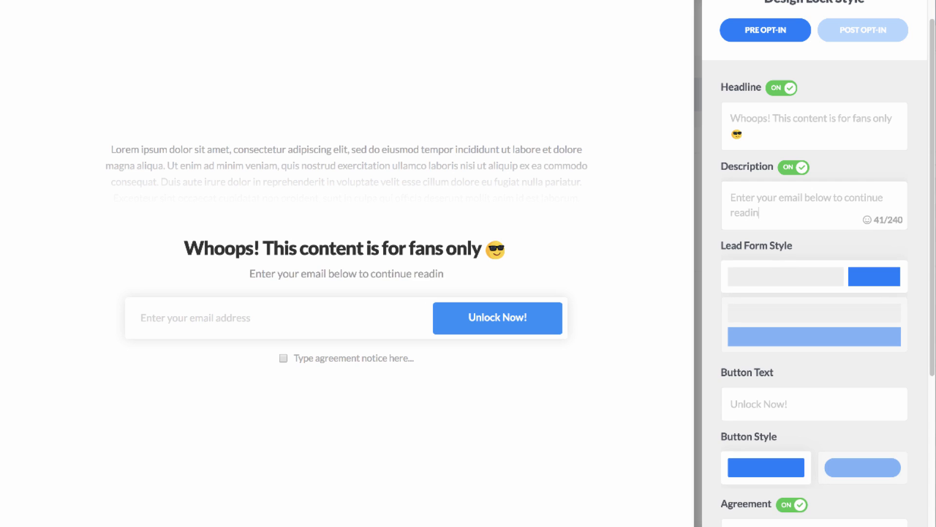
type("g...")
left_click(799, 247)
Try the stacked lead form style, restore the inline one, and set the button text to "Continue"
left_click(797, 299)
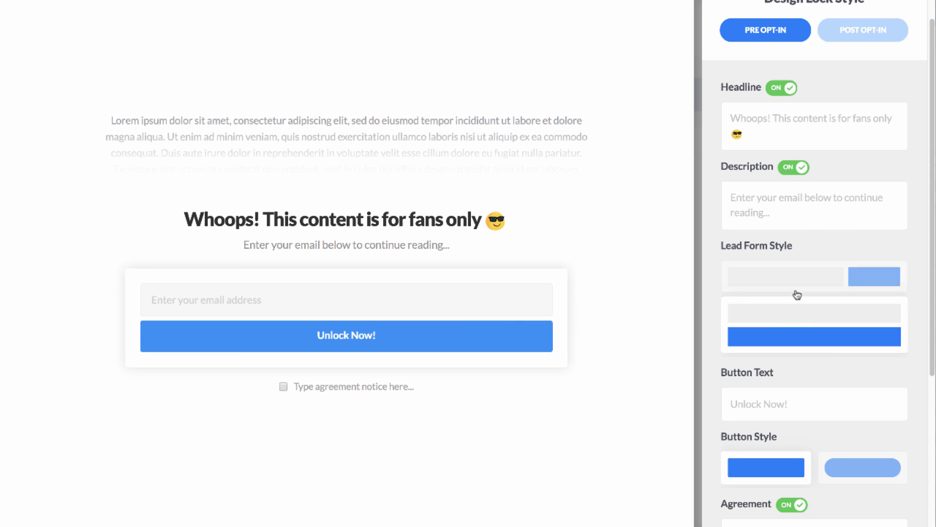
left_click(791, 284)
scroll(873, 317, "down", 1)
left_click(824, 387)
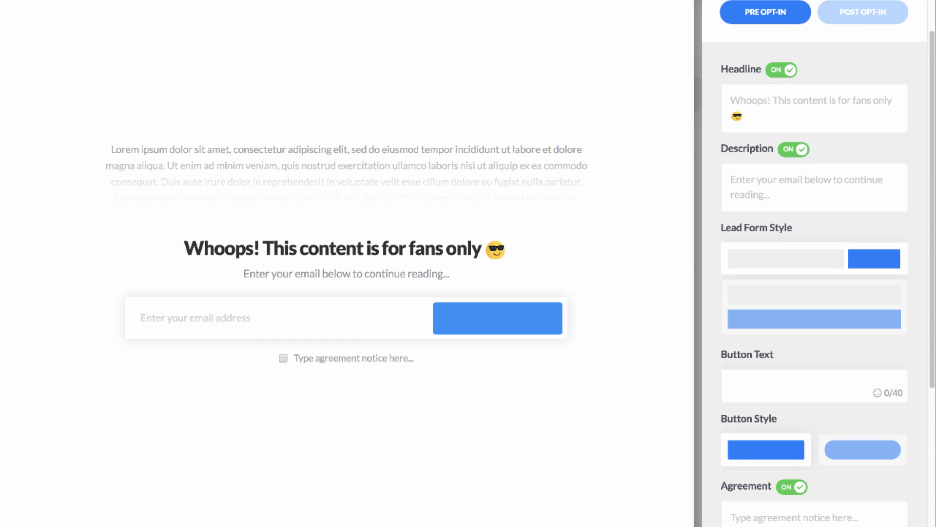
type("Continue")
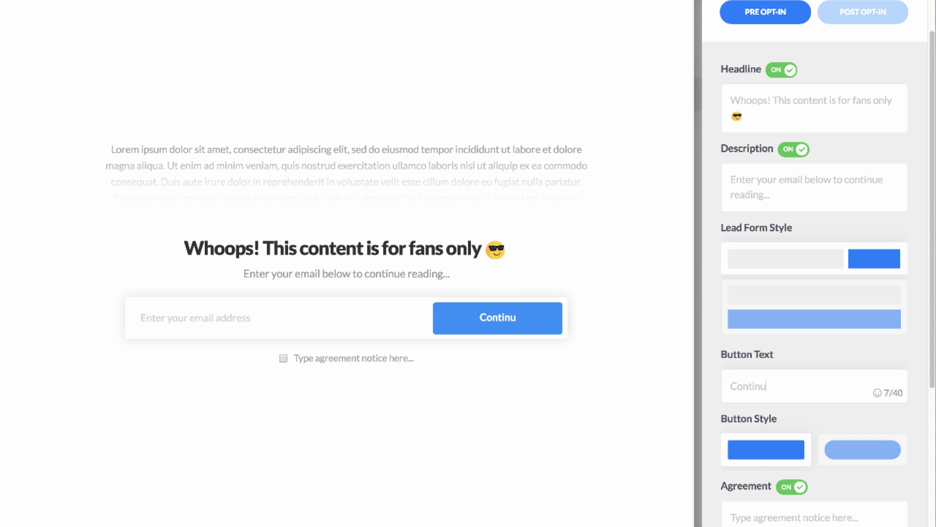
left_click(877, 395)
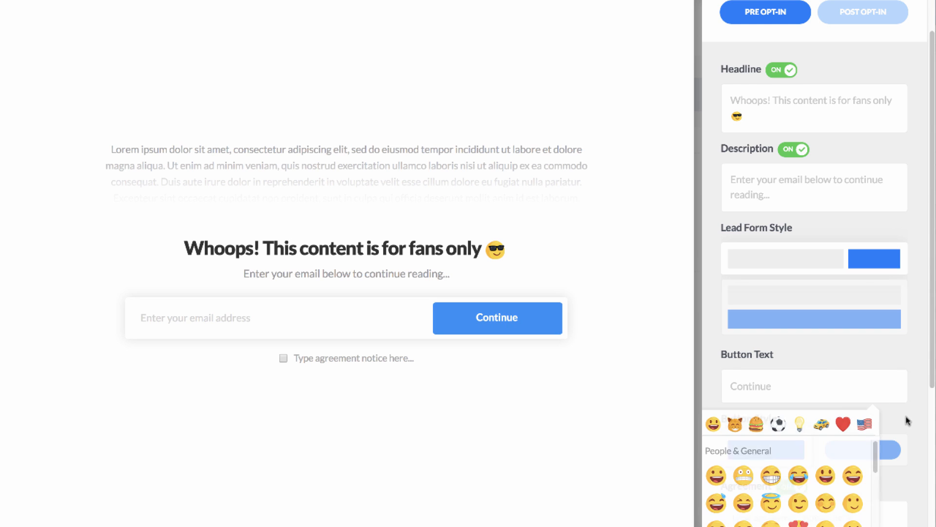
left_click(905, 422)
Preview the rounded button style and return to the rectangular one
scroll(878, 422, "down", 1)
left_click(869, 423)
left_click(776, 430)
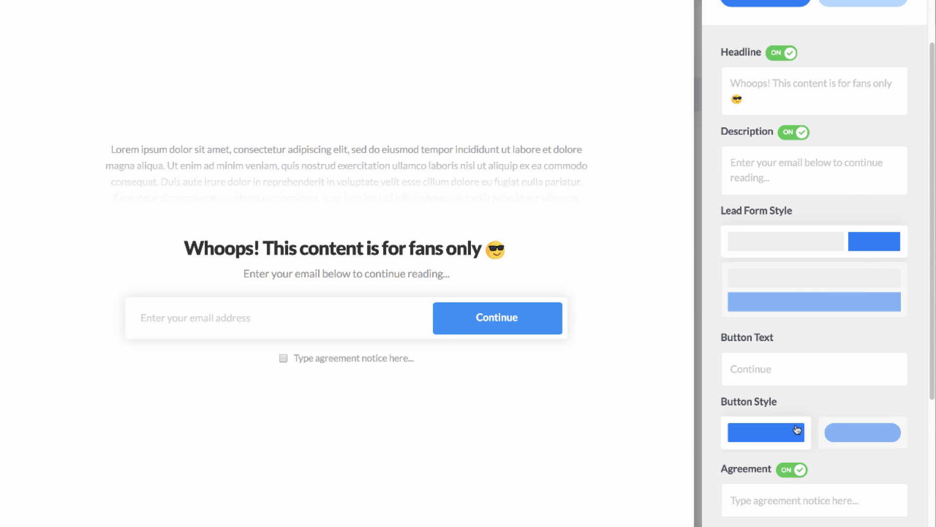
Set the agreement notice to "Yes, I agree to receive further marketing emails from this business..." and switch the agreement off
scroll(809, 428, "down", 5)
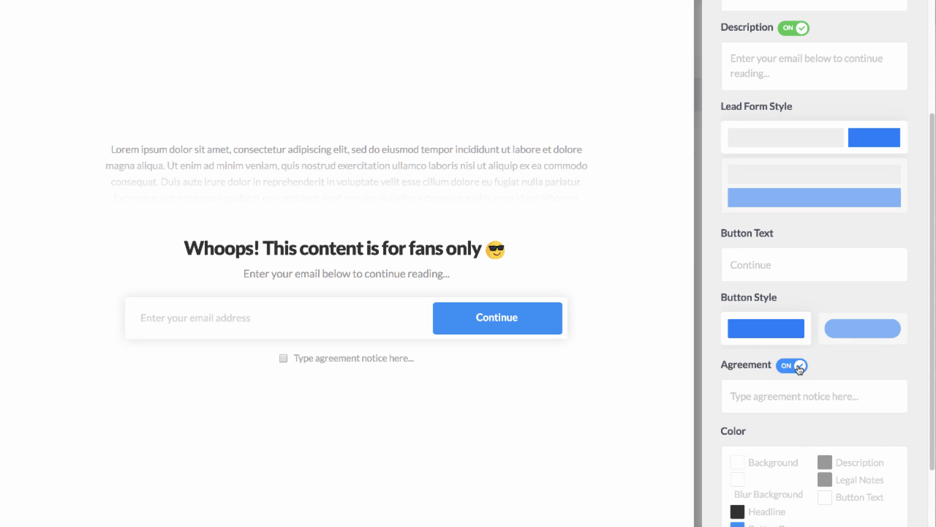
triple_click(773, 395)
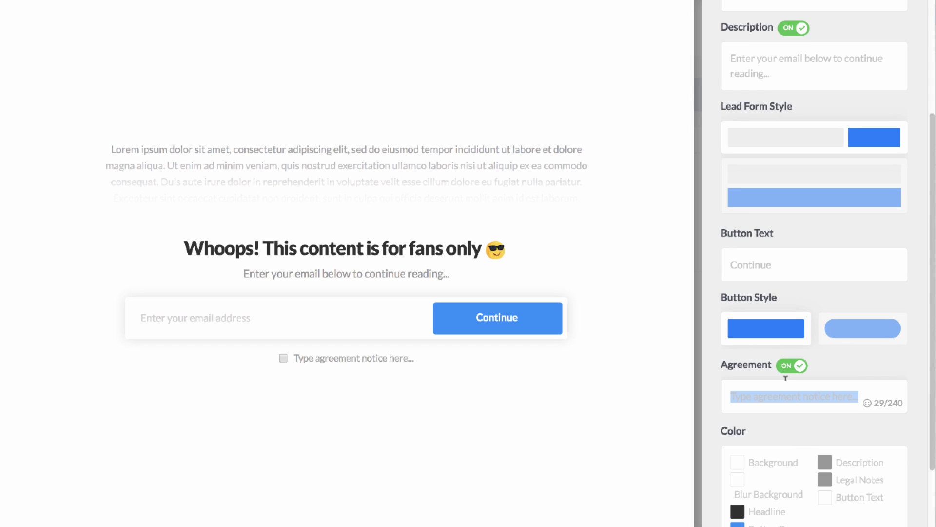
key("BackSpace")
type("Yes")
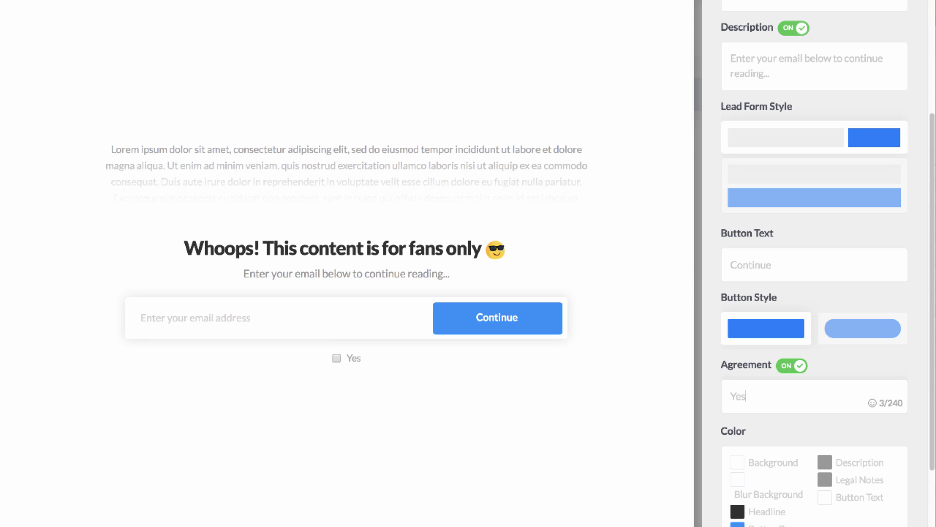
type(", I agree to")
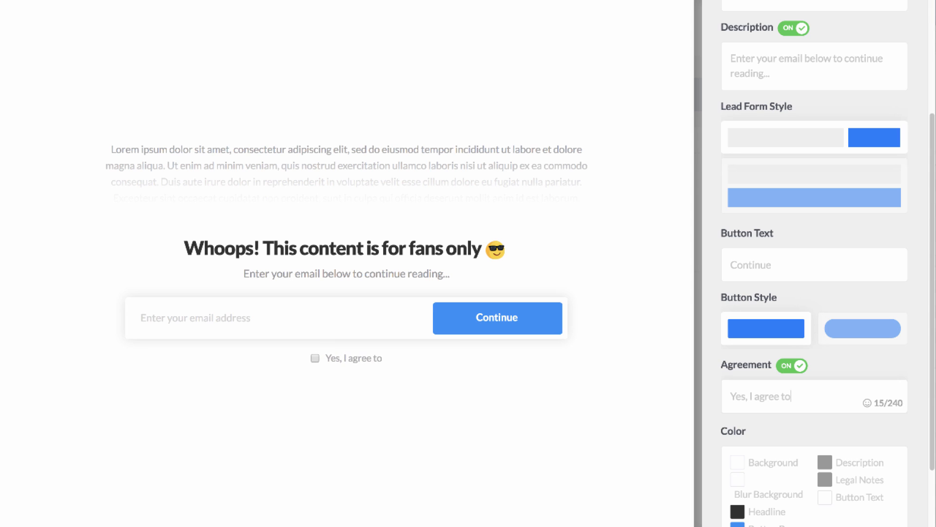
type(" receive further m")
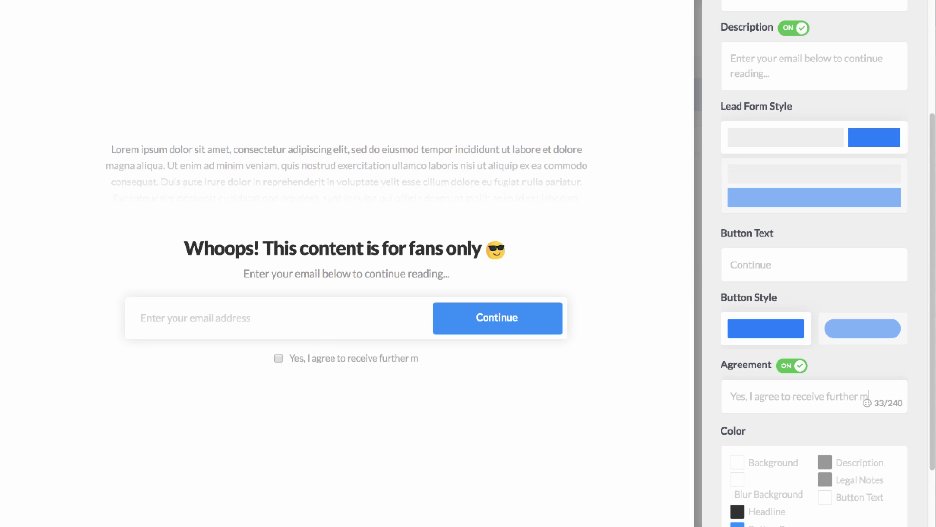
type("arketing emails from t")
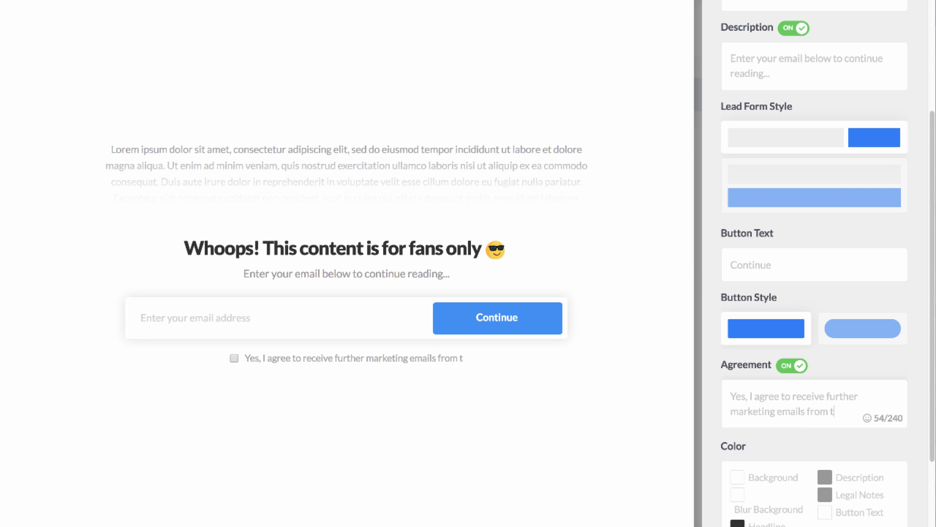
type("his business...")
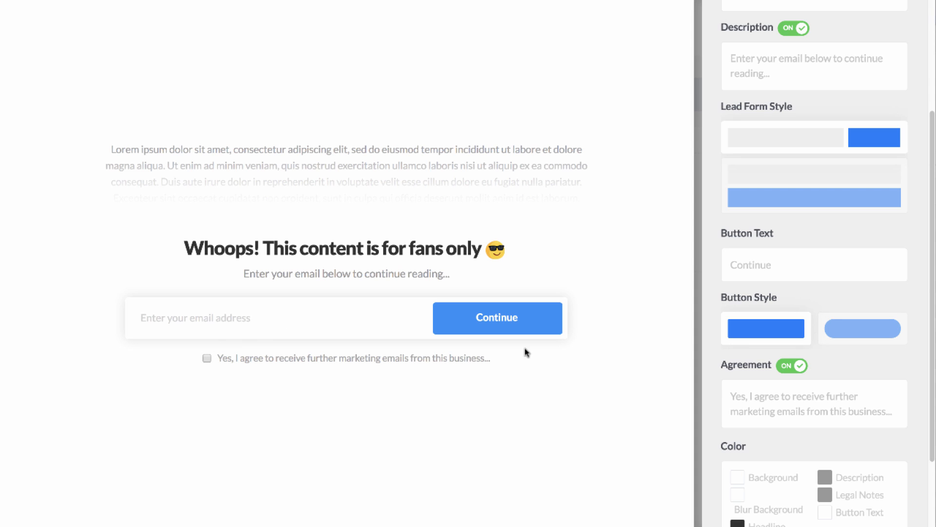
scroll(843, 372, "down", 3)
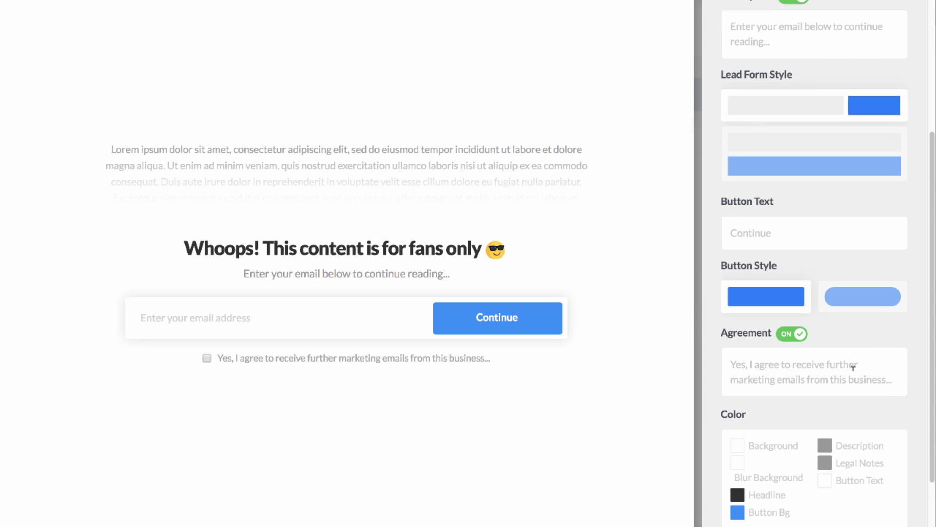
left_click(792, 289)
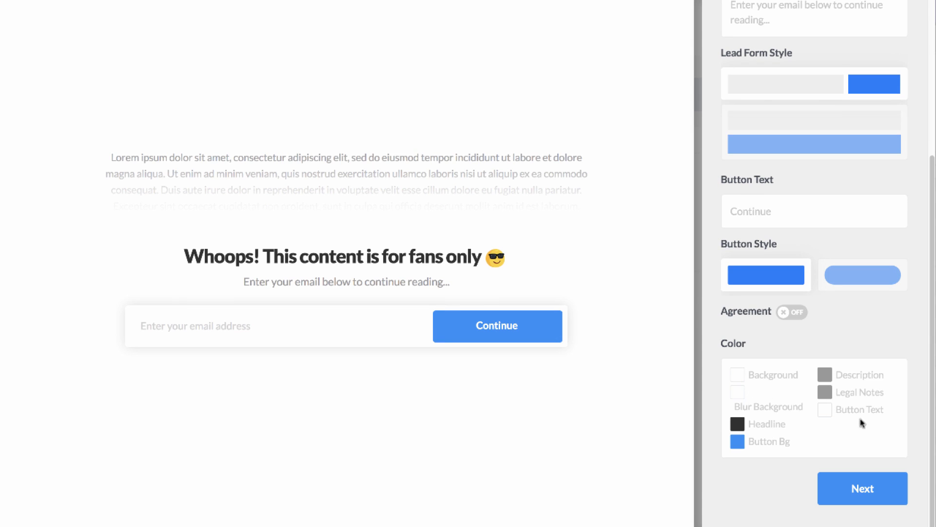
Try a different background colour for the pre opt-in lock and return it to white
left_click(738, 375)
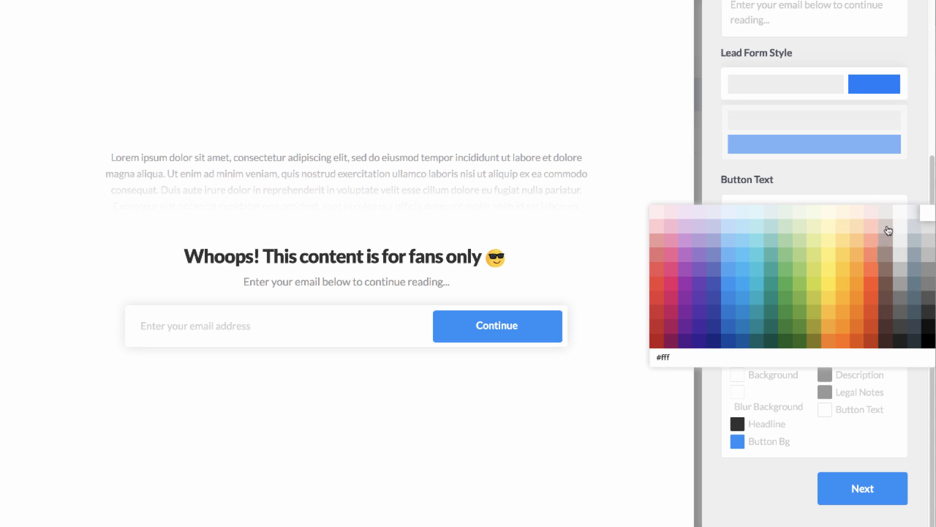
left_click(899, 229)
left_click(915, 212)
left_click(791, 454)
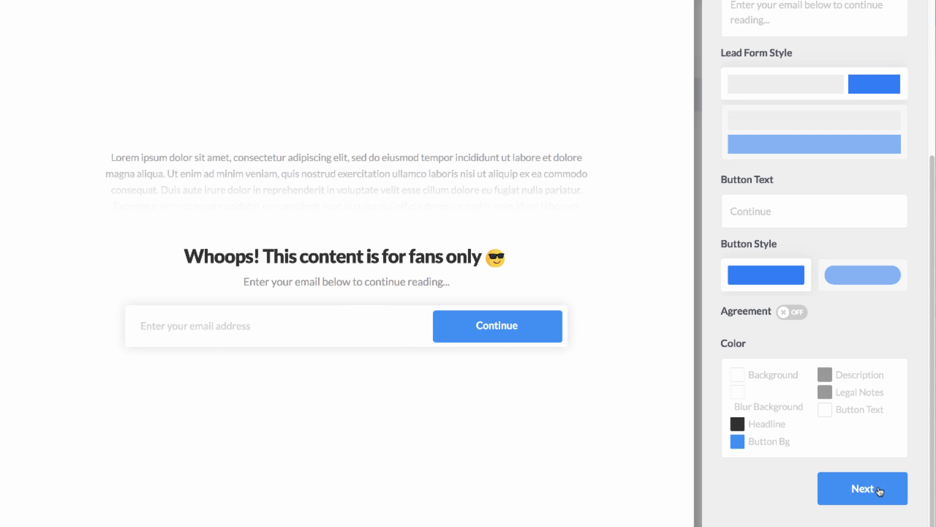
Continue to the post opt-in design and set its headline to "Congrats!" followed by the sunglasses emoji
left_click(879, 491)
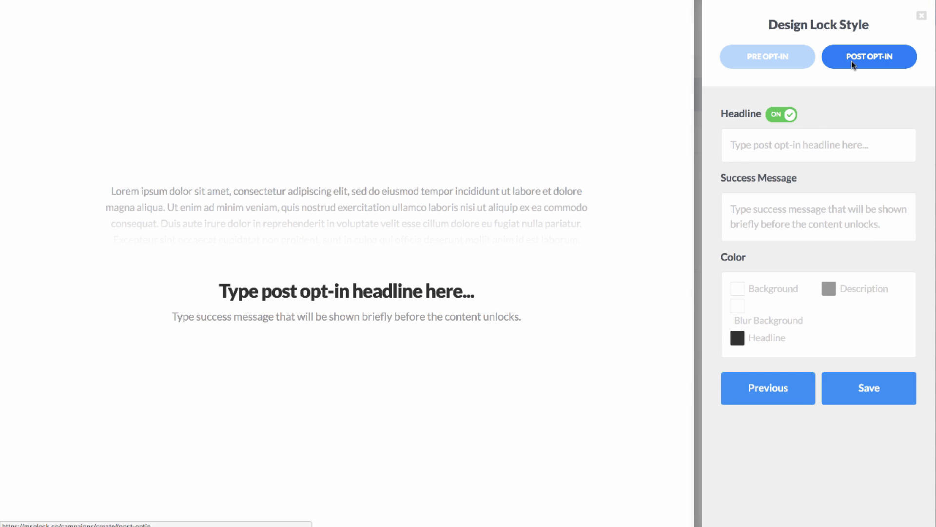
left_click(827, 142)
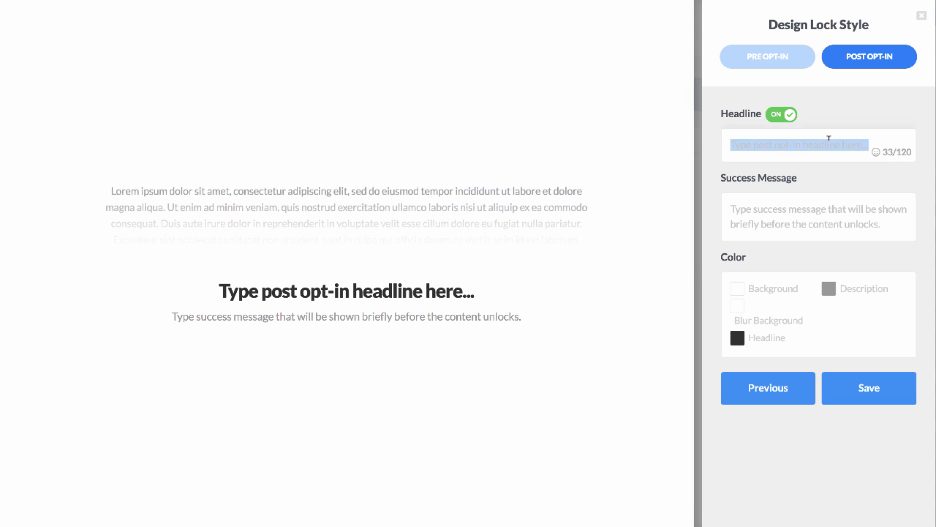
type("Congratus")
key("BackSpace")
key("BackSpace")
type("s!")
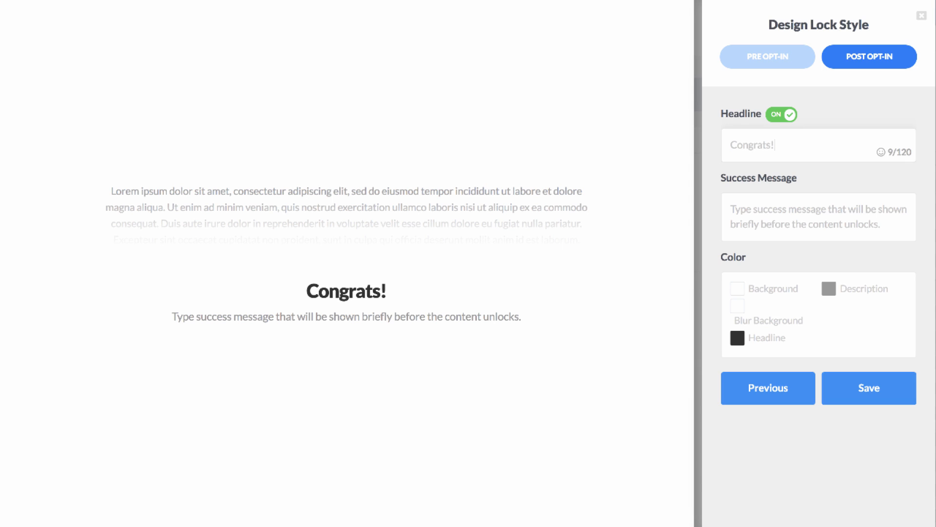
left_click(877, 152)
left_click(861, 317)
Set the success message to "Your content will be unlocked in 2-3 seconds" followed by the toothy grin emoji, and save the lock design
triple_click(898, 217)
key("BackSpace")
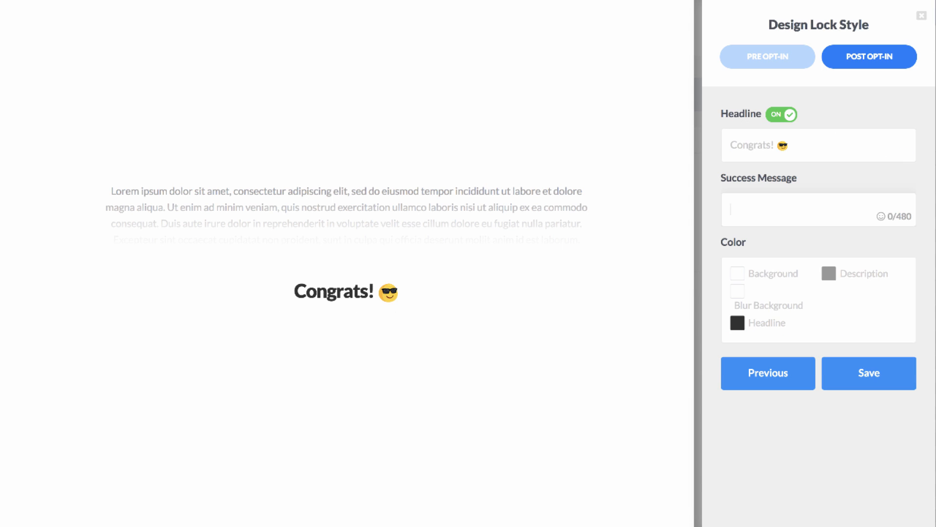
type("Your content will be ")
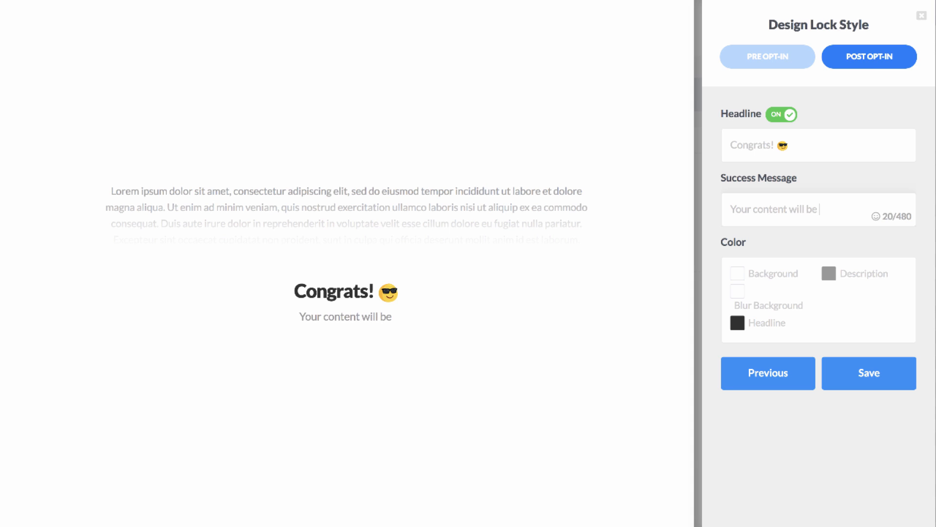
type("unl")
type("in 2")
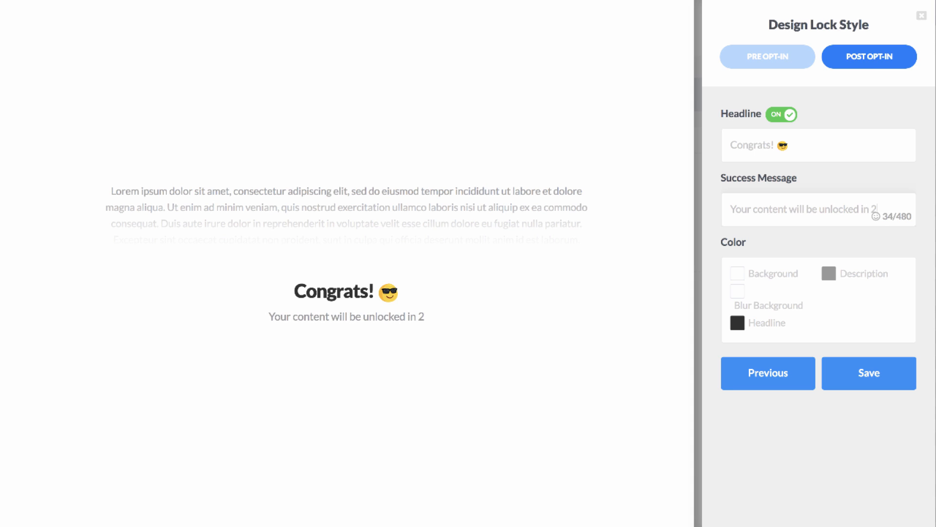
type("-3 s")
key("BackSpace")
key("BackSpace")
key("BackSpace")
key("BackSpace")
type("-3 seconds")
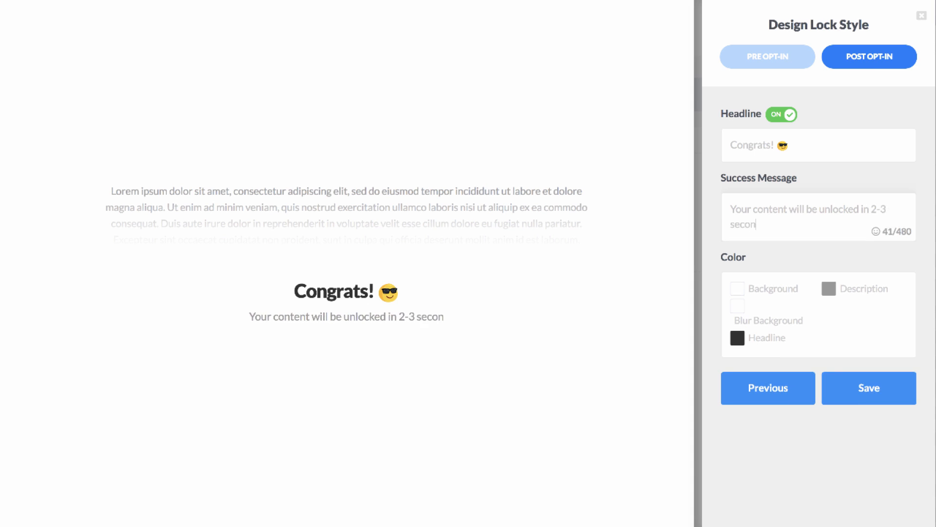
left_click(876, 230)
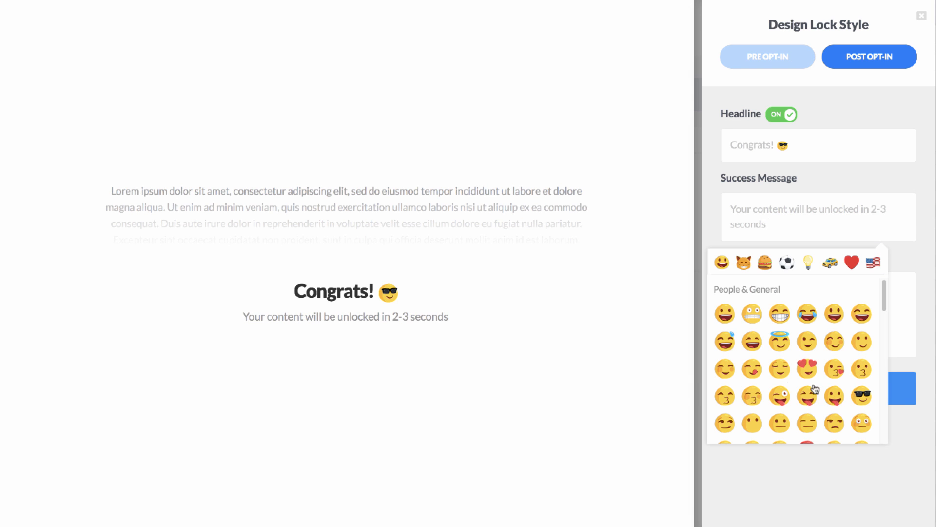
left_click(783, 322)
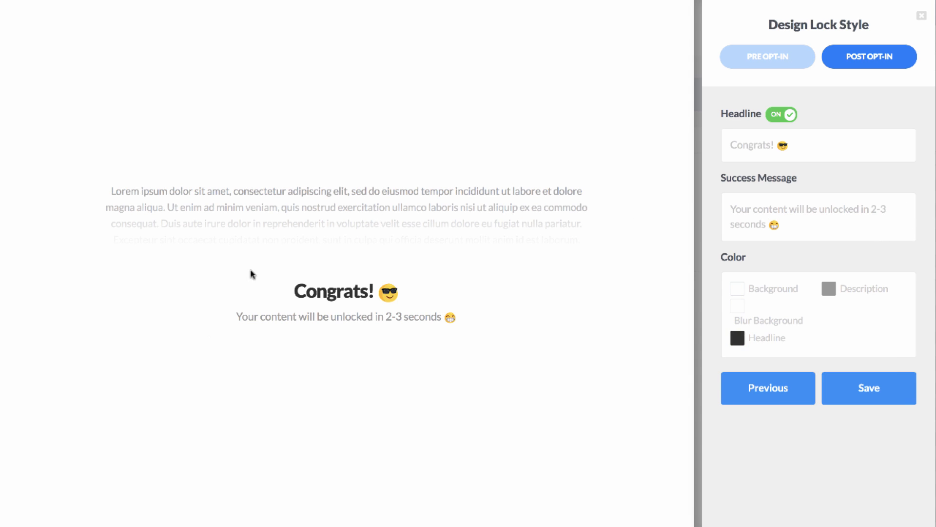
left_click(870, 400)
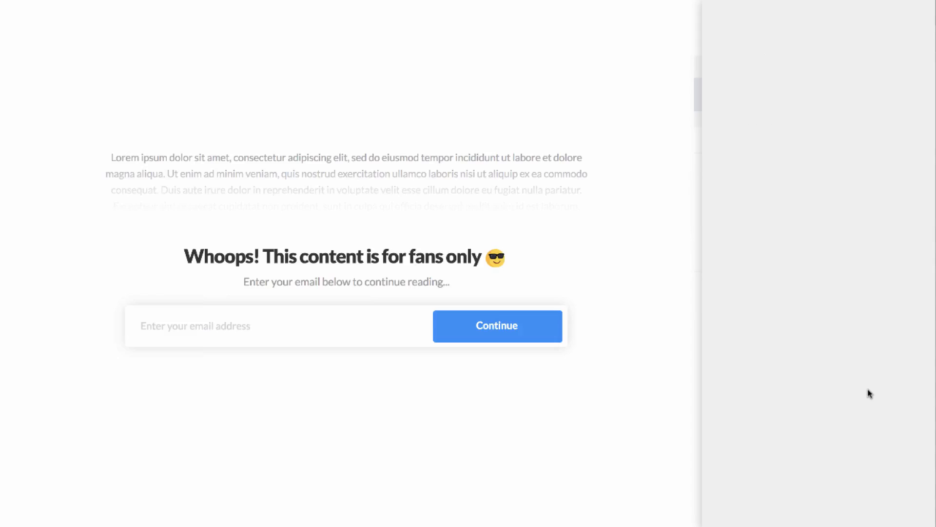
Proceed to the campaign's lock settings and set the locked content area to Selected Content
left_click(812, 300)
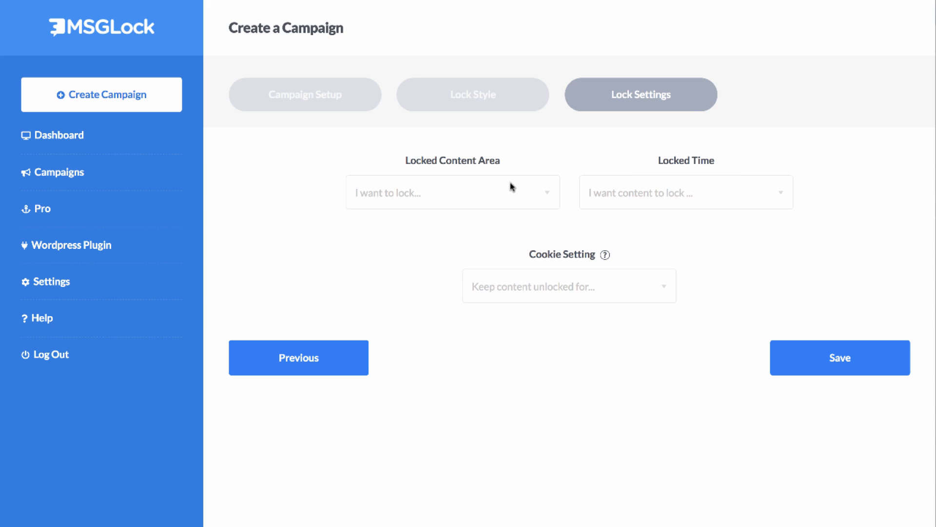
left_click(475, 193)
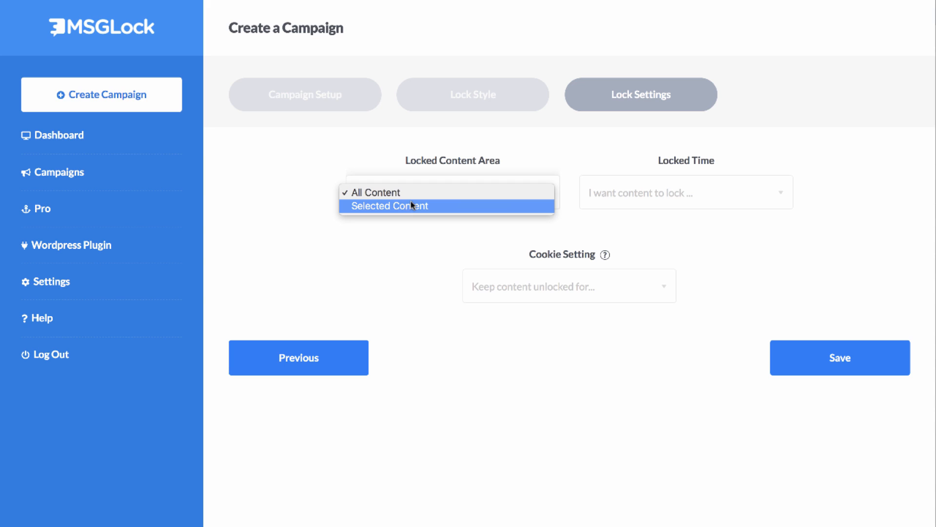
left_click(396, 207)
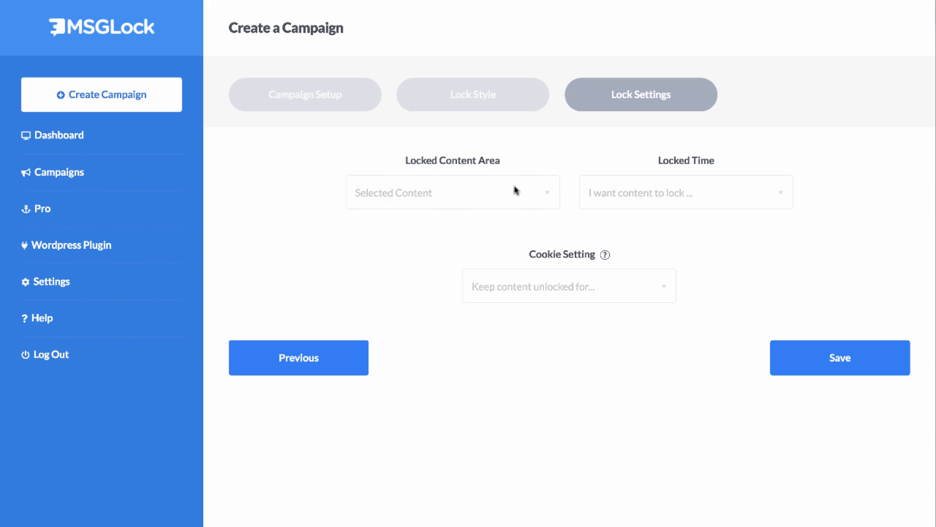
Try the "When a User Scrolls" option for the locked time and set it to Immediately
left_click(682, 192)
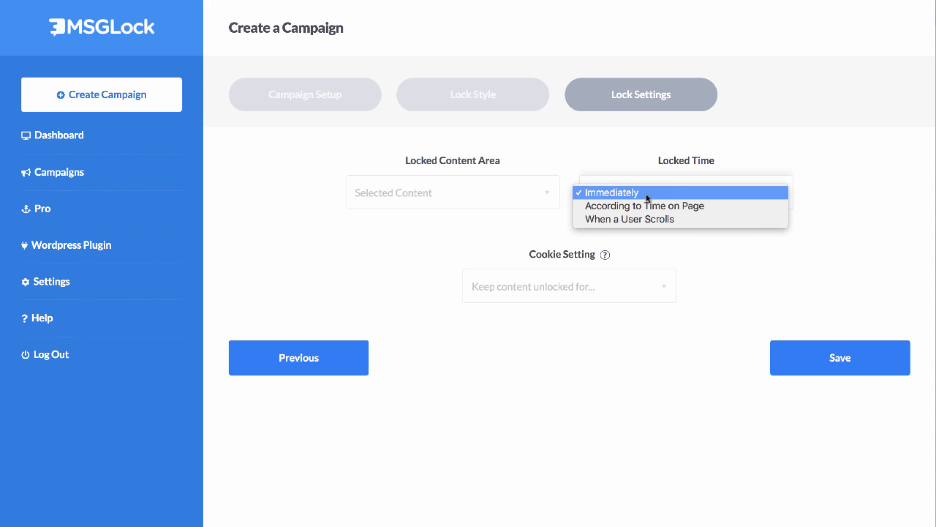
left_click(637, 219)
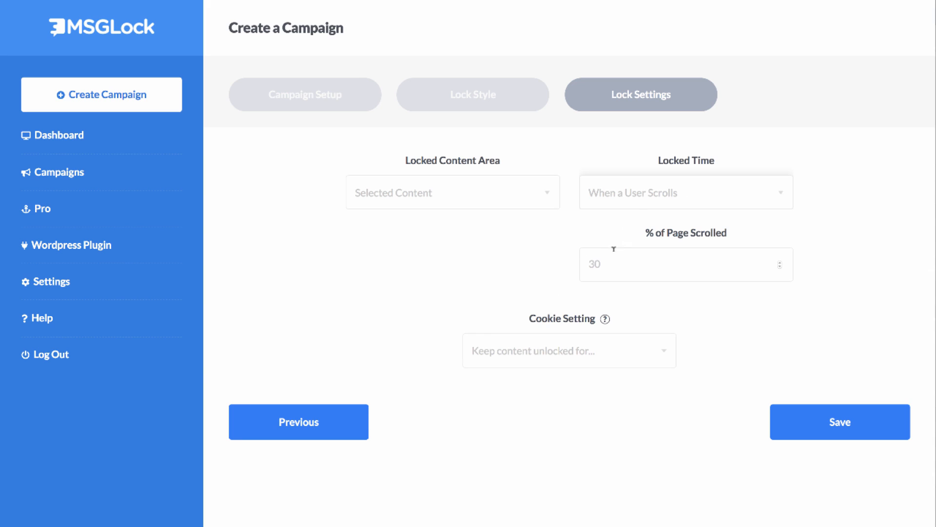
left_click(629, 198)
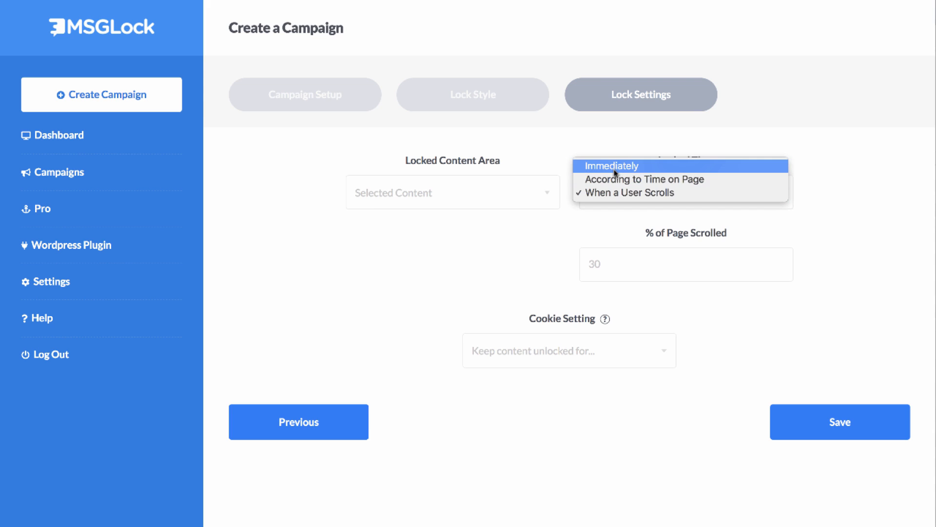
left_click(635, 163)
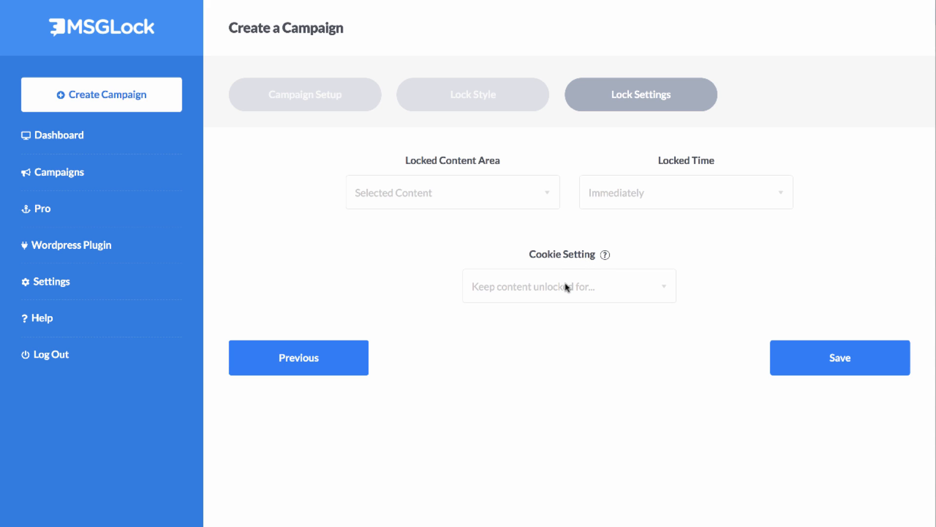
Choose how long the cookie keeps the content unlocked and save the campaign
left_click(536, 291)
left_click(666, 308)
left_click(808, 357)
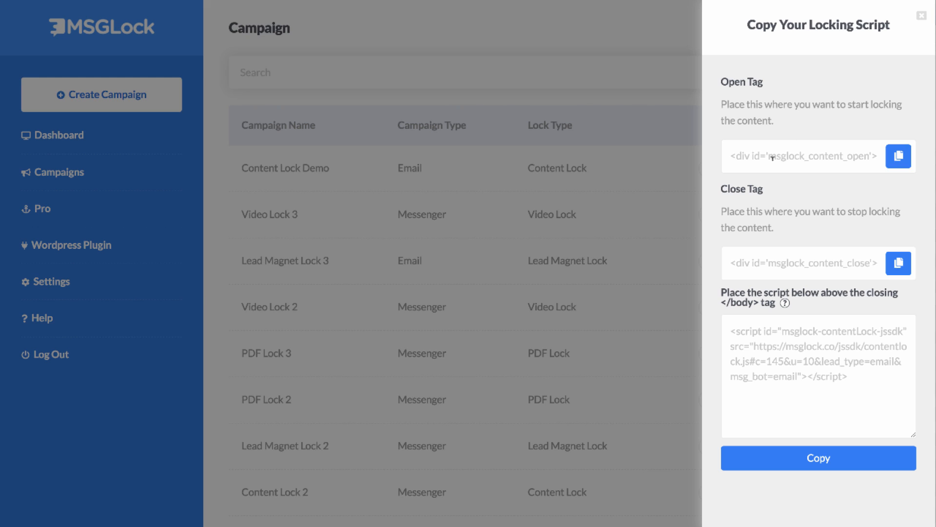
Copy the open and close tags of the newly saved campaign's locking script and return to the campaign overview
left_click(899, 156)
left_click(899, 264)
left_click(649, 100)
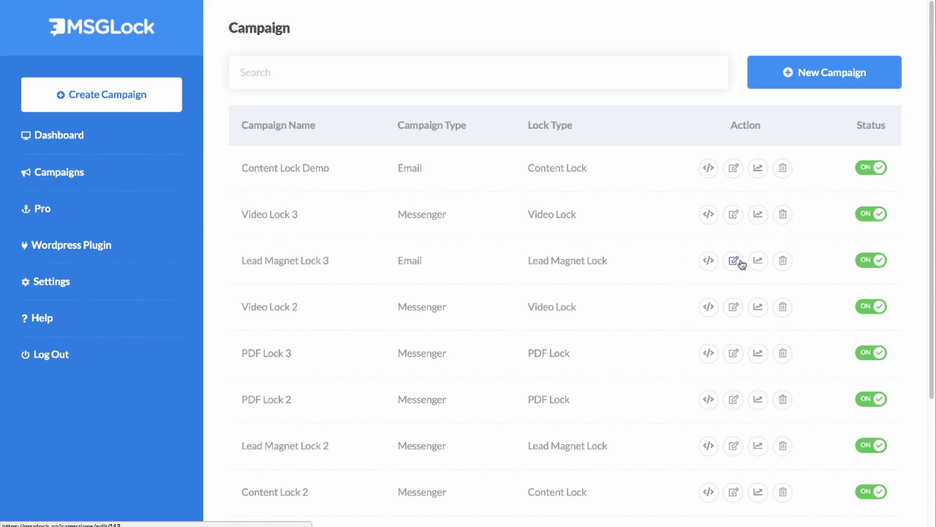
View the locking script of the Lead Magnet Lock 3 campaign and close it
left_click(709, 260)
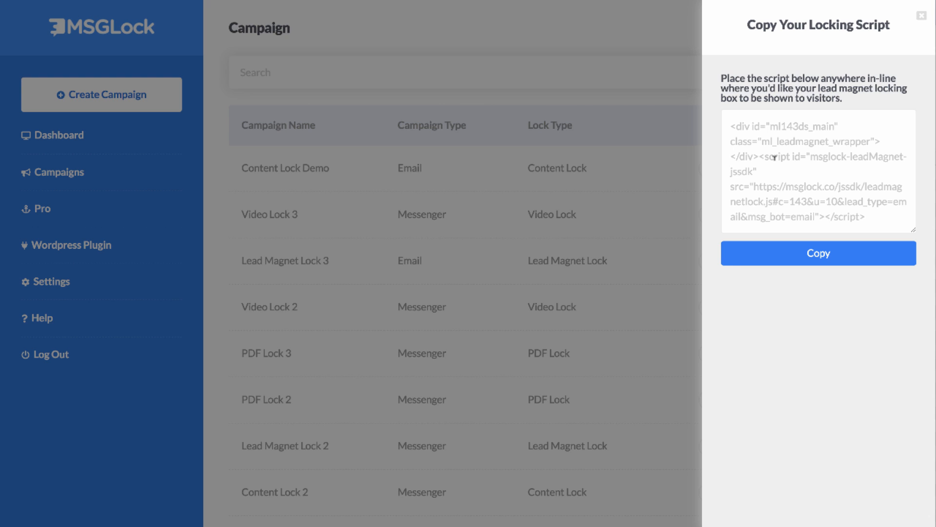
left_click(624, 127)
Bring up the locking script of Content Lock Demo and copy its open tag and close tag
left_click(709, 168)
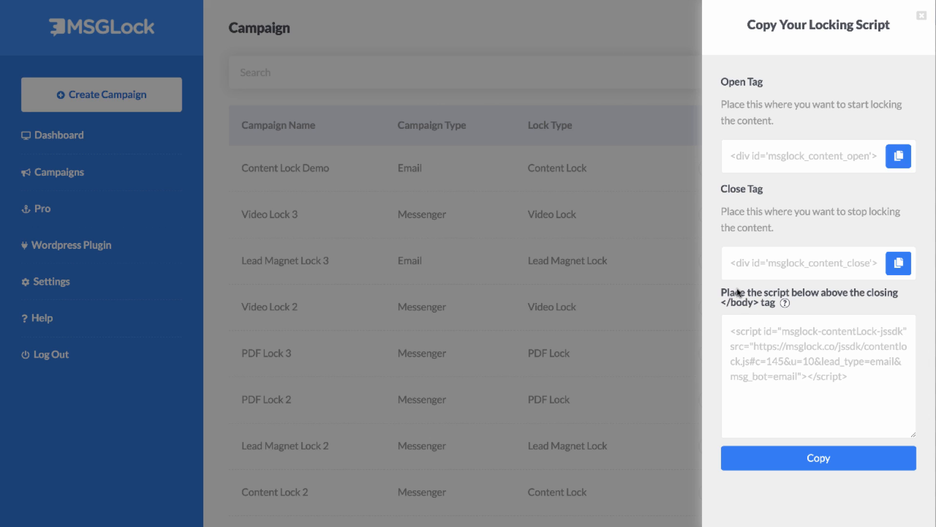
left_click(900, 157)
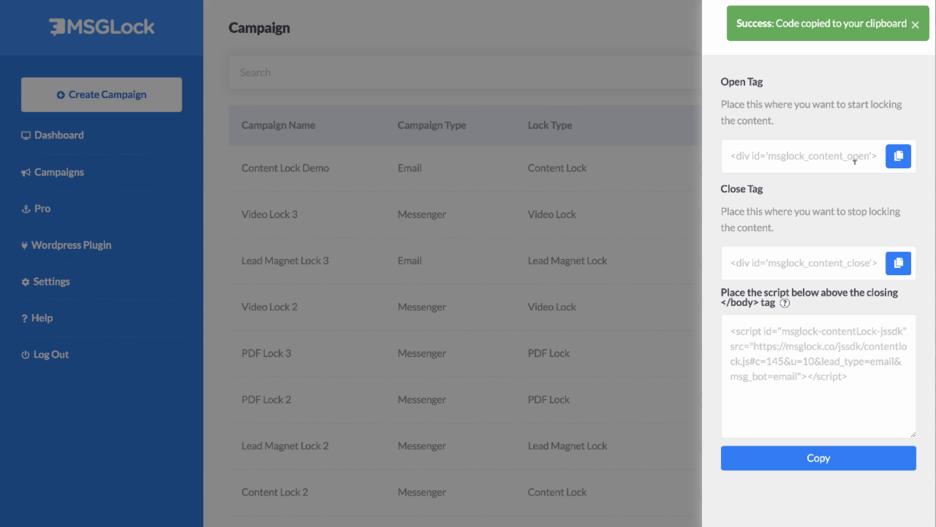
left_click(900, 264)
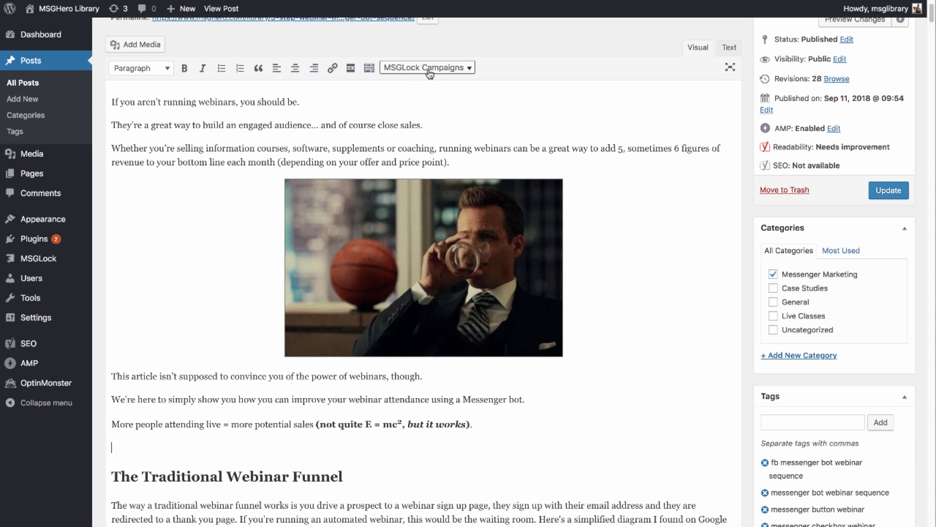
Insert the Content Lock Demo campaign shortcode in the blank line above the heading "The Traditional Webinar Funnel"
left_click(470, 66)
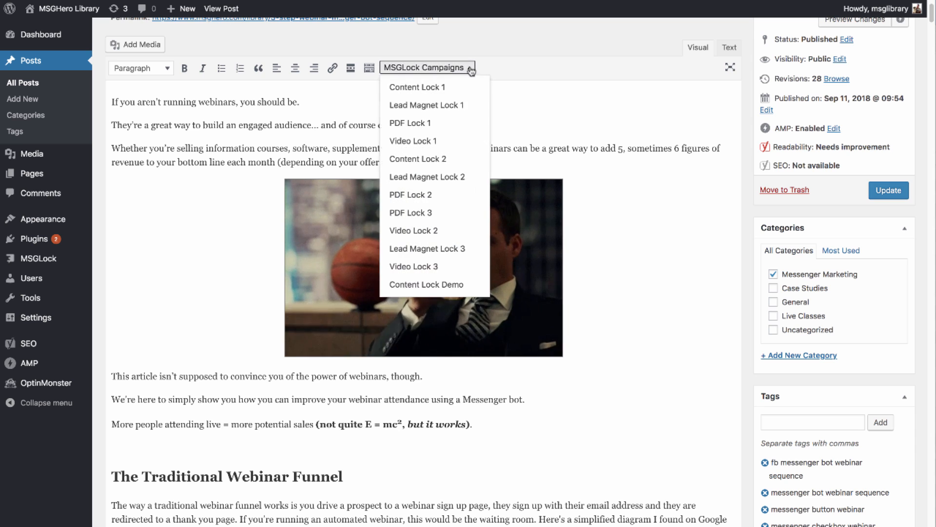
scroll(436, 288, "down", 1)
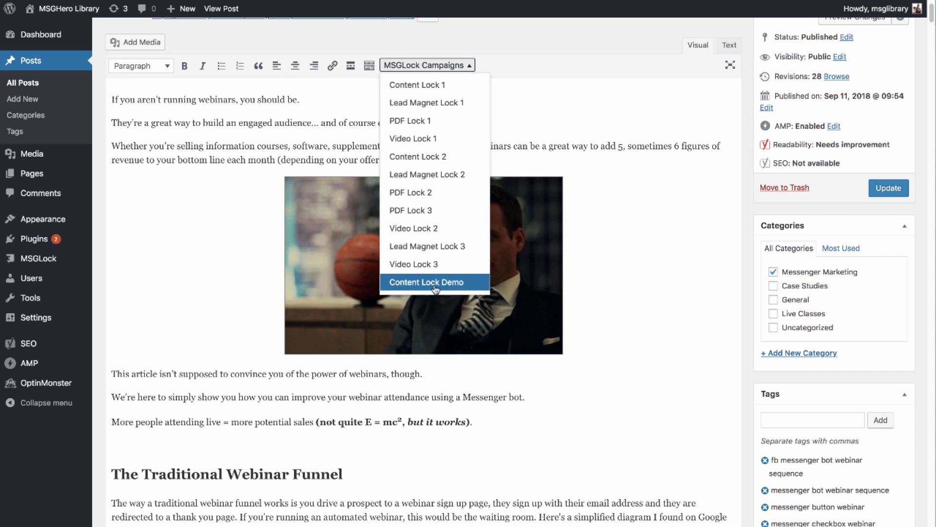
left_click(435, 283)
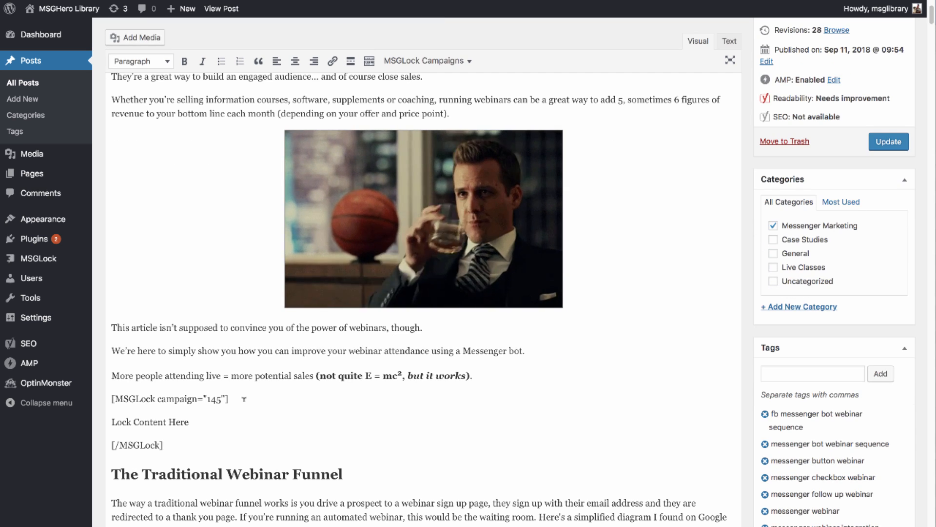
Remove the placeholder "Lock Content Here" and cut the closing [/MSGLock] tag from below the opening tag
left_click_drag(203, 423, 109, 421)
key("BackSpace")
key("BackSpace")
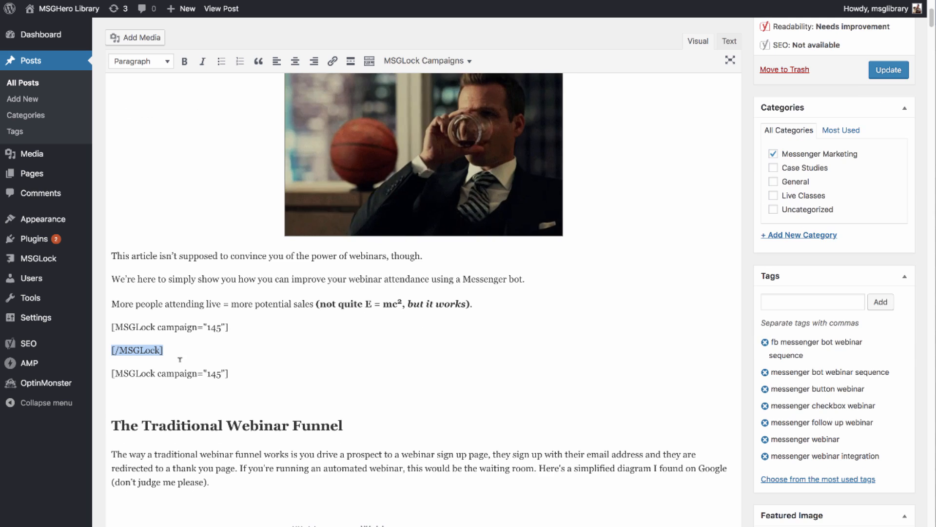
key("BackSpace")
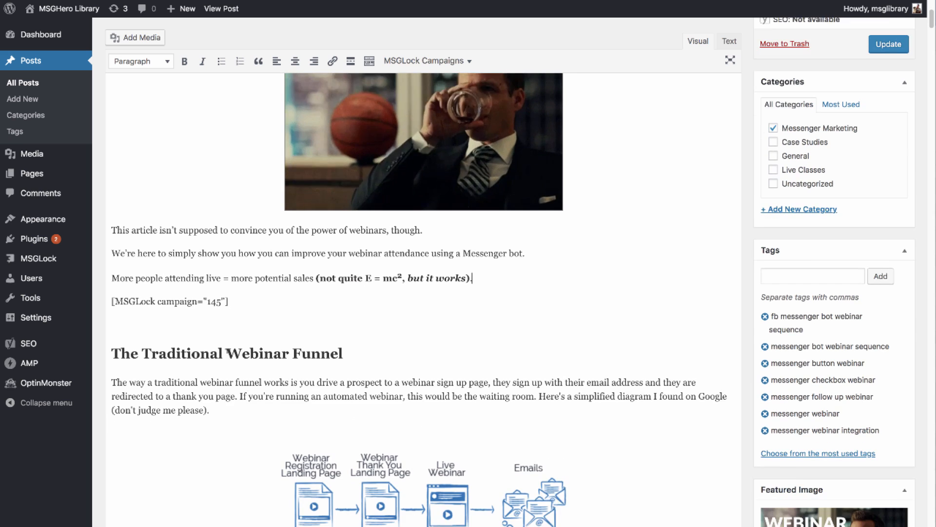
Paste the closing [/MSGLock] tag on its own line between the Image Source link and the paragraph about the prospect's email, and update the post
scroll(219, 351, "down", 1)
left_click(315, 395)
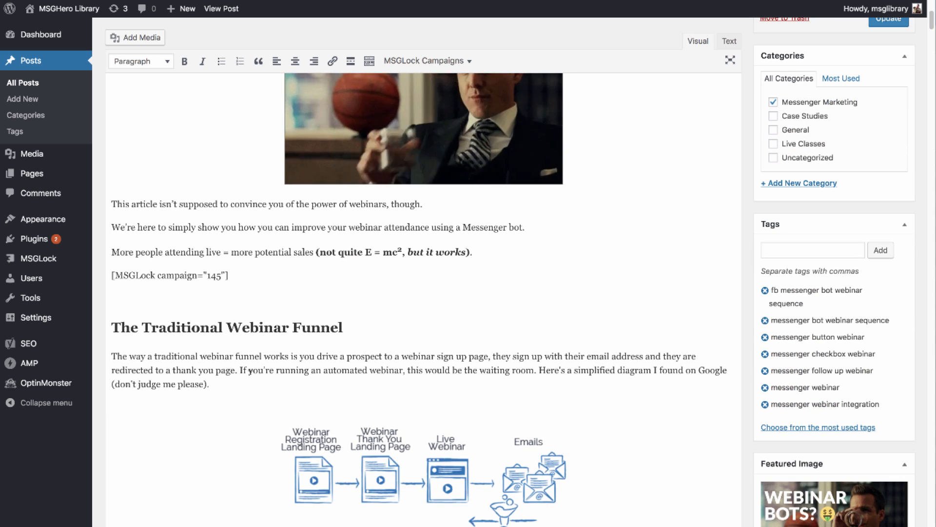
scroll(322, 390, "down", 3)
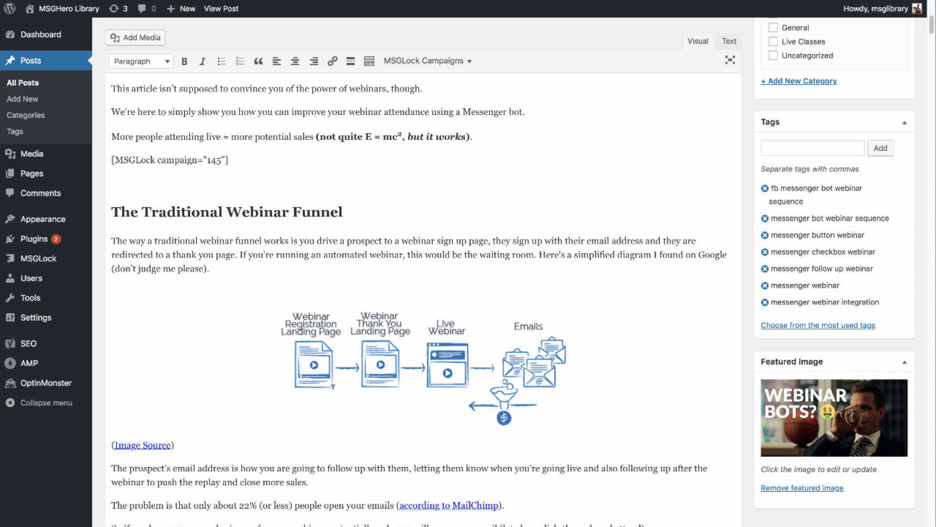
left_click(184, 446)
key("Return")
key("Down")
key("super+v")
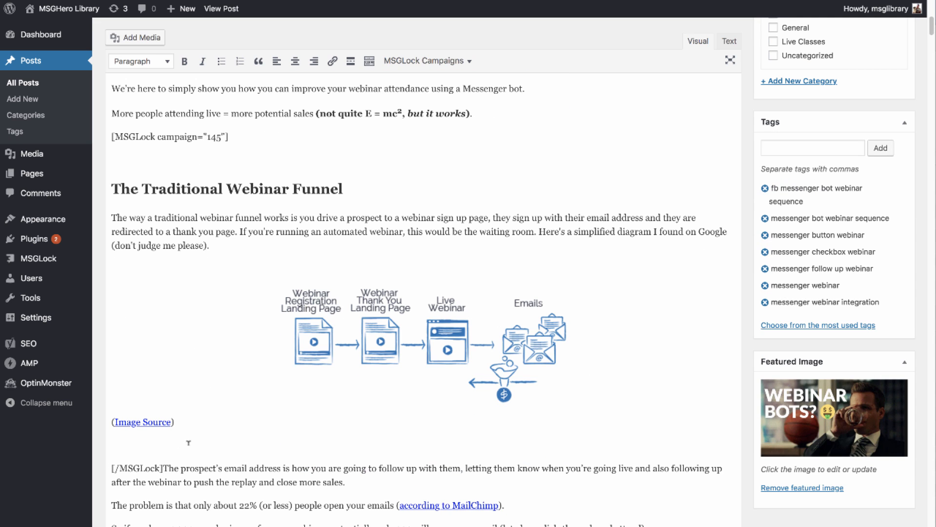
key("Return")
scroll(587, 229, "up", 4)
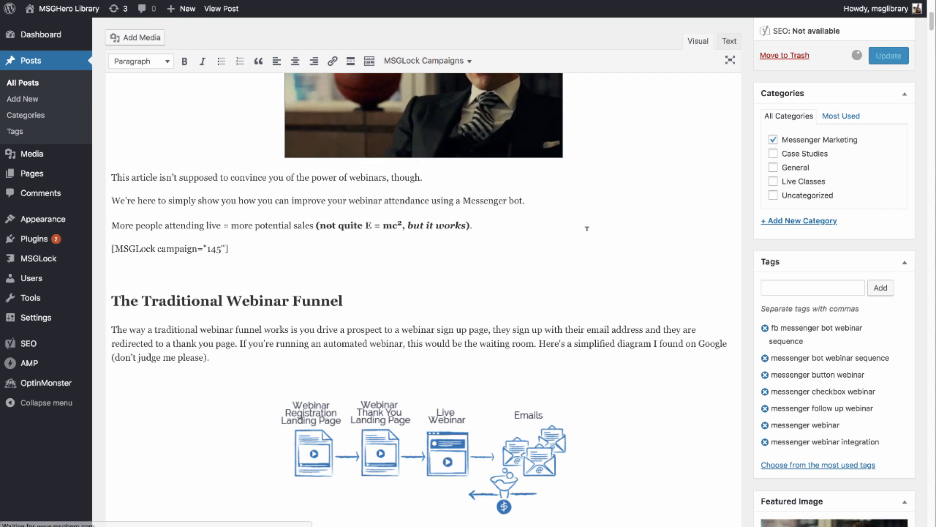
View the published post and examine how the content lock appears within the article
scroll(313, 287, "down", 1)
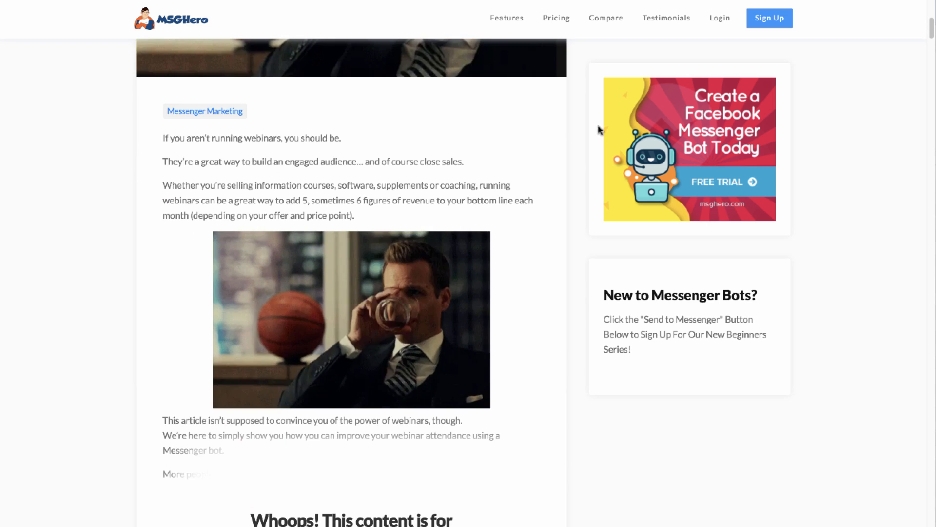
scroll(597, 132, "down", 5)
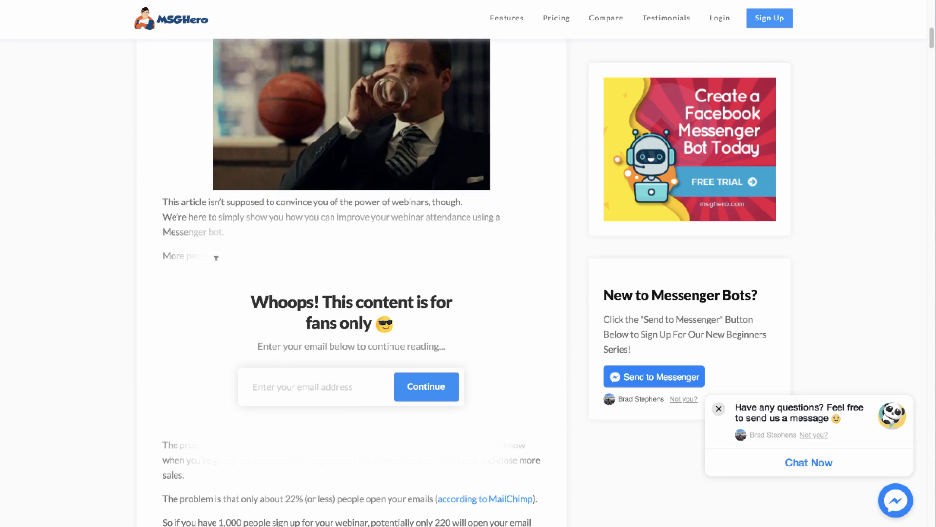
scroll(290, 313, "down", 1)
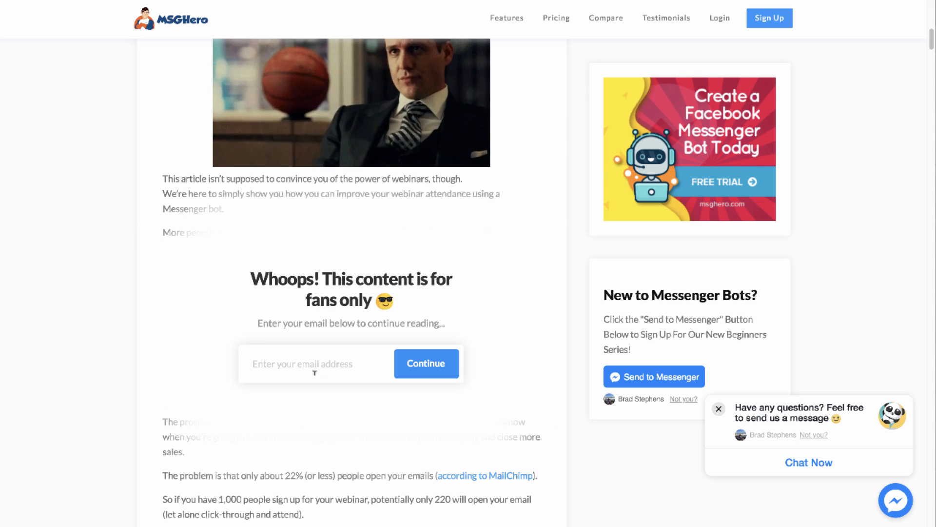
Submit an email address in the content lock form and look through the unlocked part of the article
left_click(292, 365)
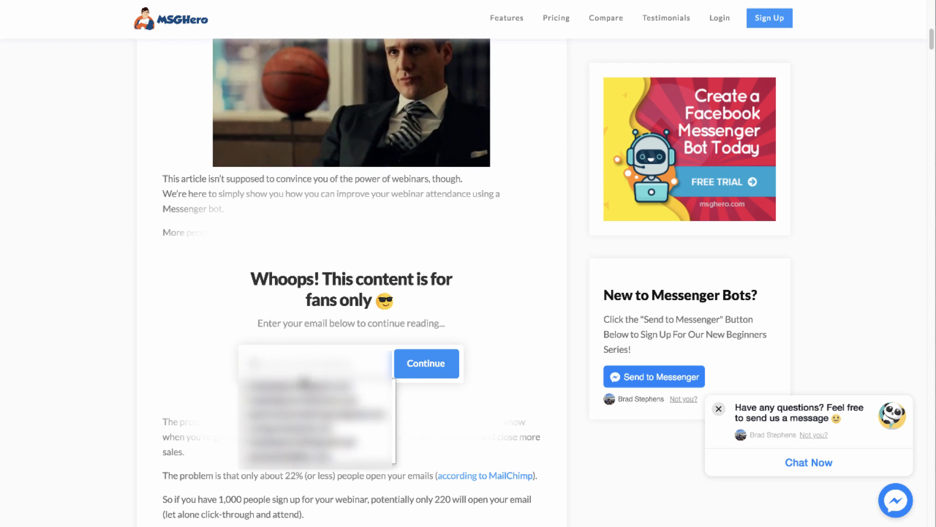
left_click(308, 382)
left_click(414, 367)
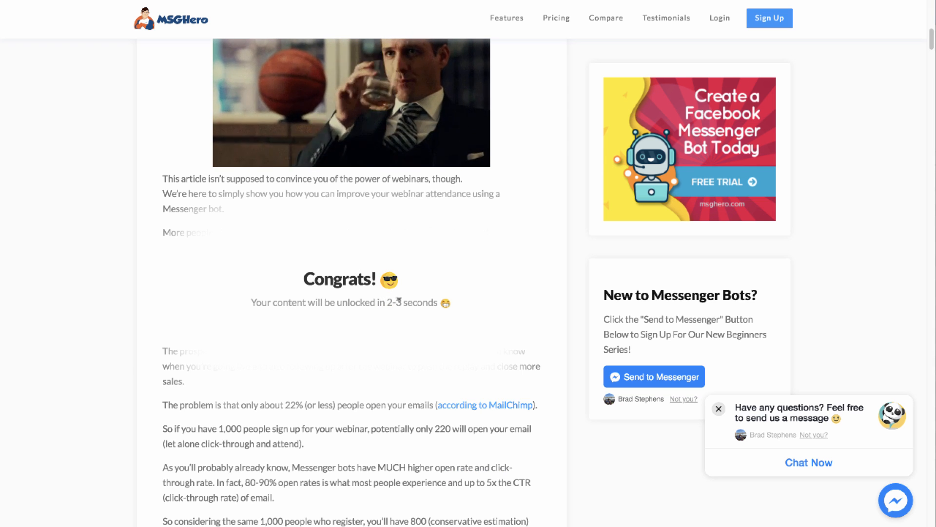
scroll(351, 335, "down", 1)
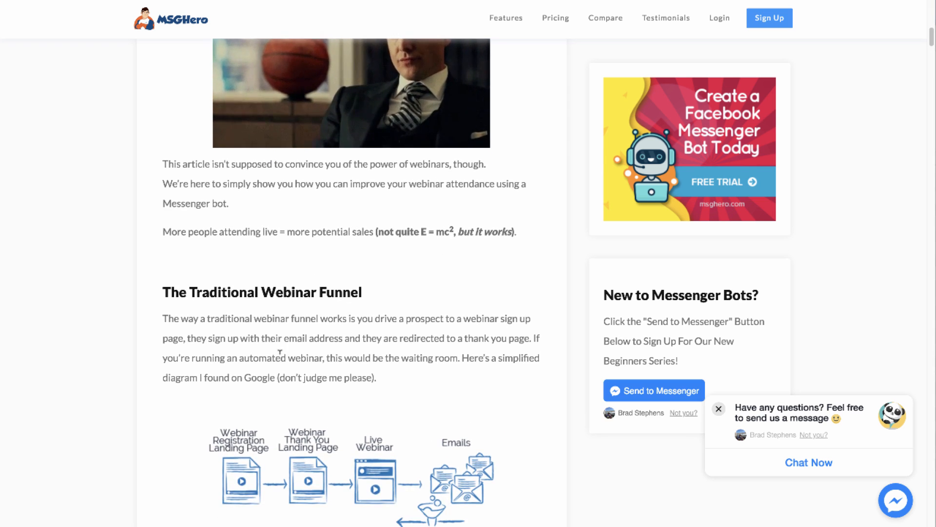
scroll(280, 351, "down", 3)
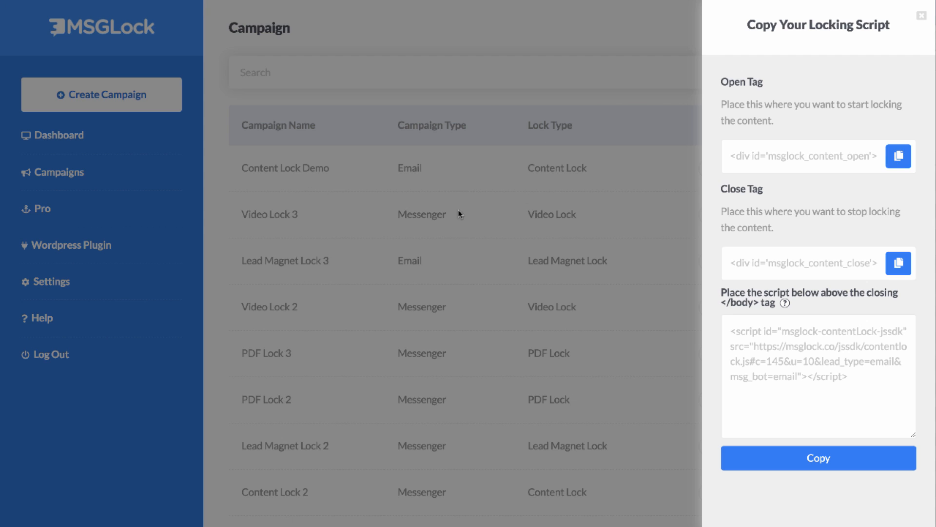
Return to the MSGLock campaign overview, review the views, email leads and opt-in rate of Content Lock Demo, and close its statistics
left_click(458, 210)
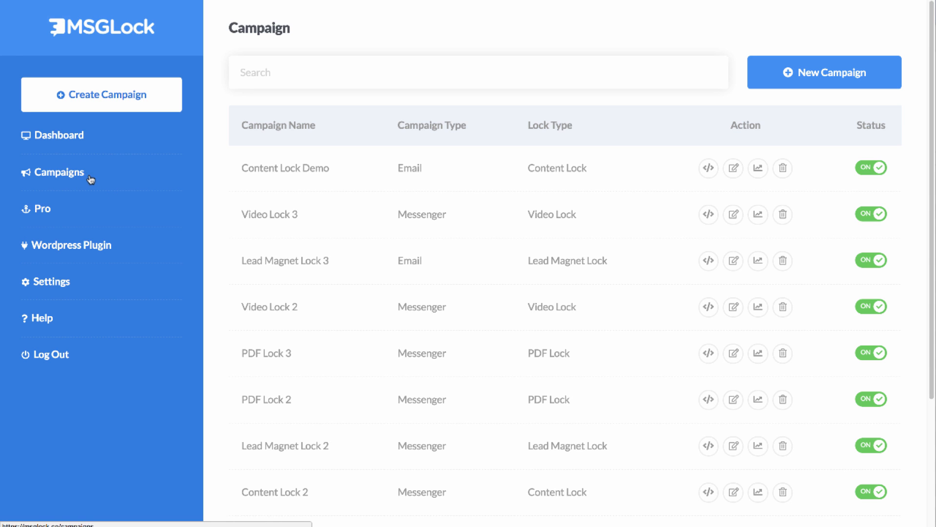
left_click(758, 169)
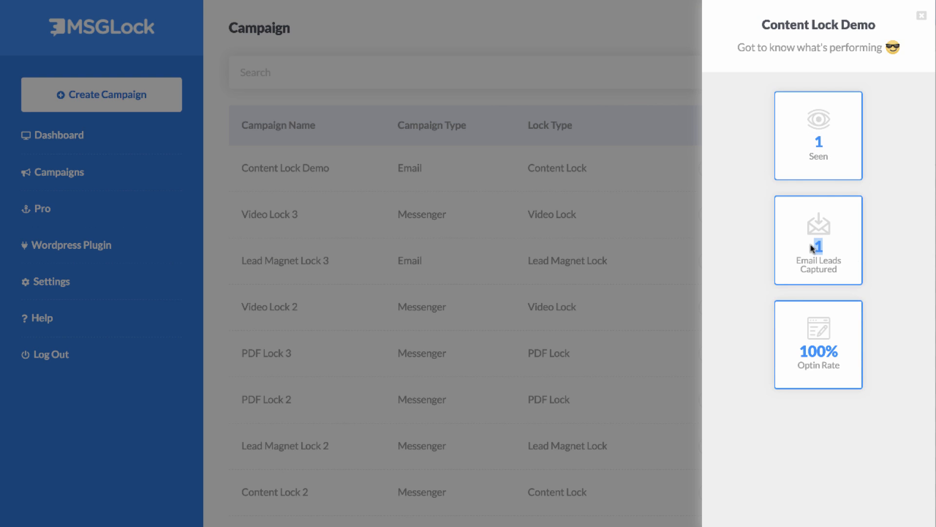
left_click_drag(840, 369, 799, 353)
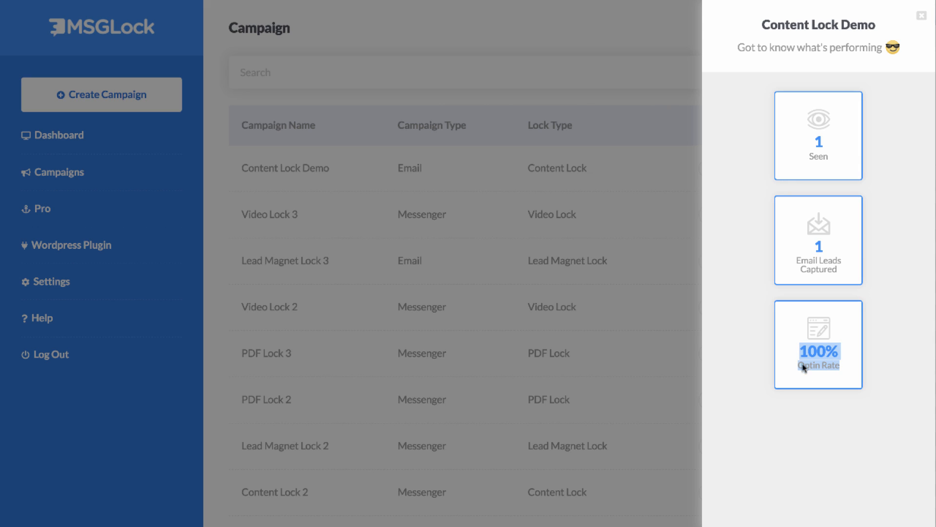
left_click(764, 401)
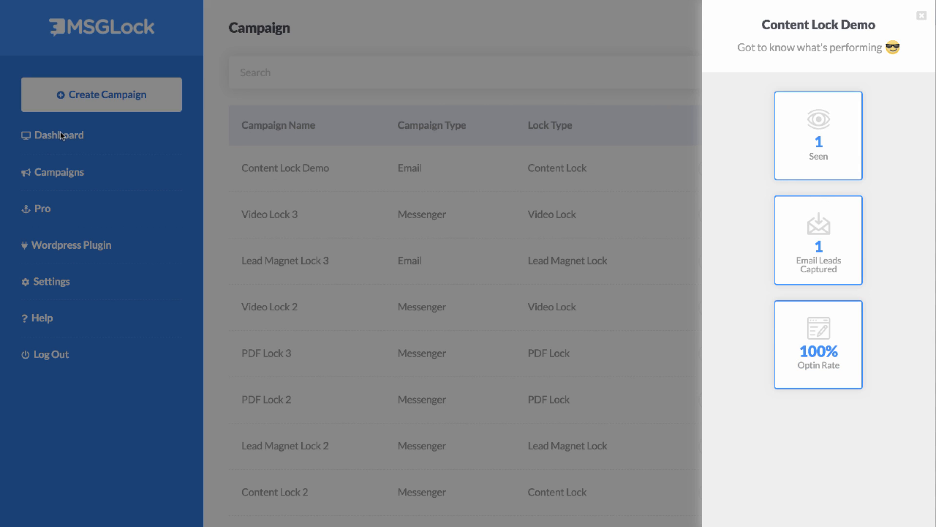
left_click(282, 229)
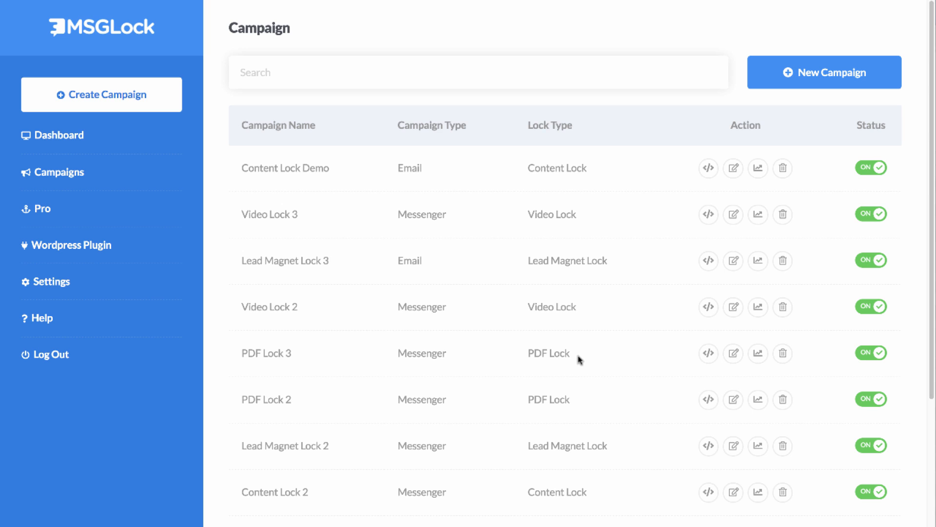
Bring up the PDF Lock 3 script, view a locked PDF, dismiss its email prompt and read on until the lock reappears
left_click(710, 354)
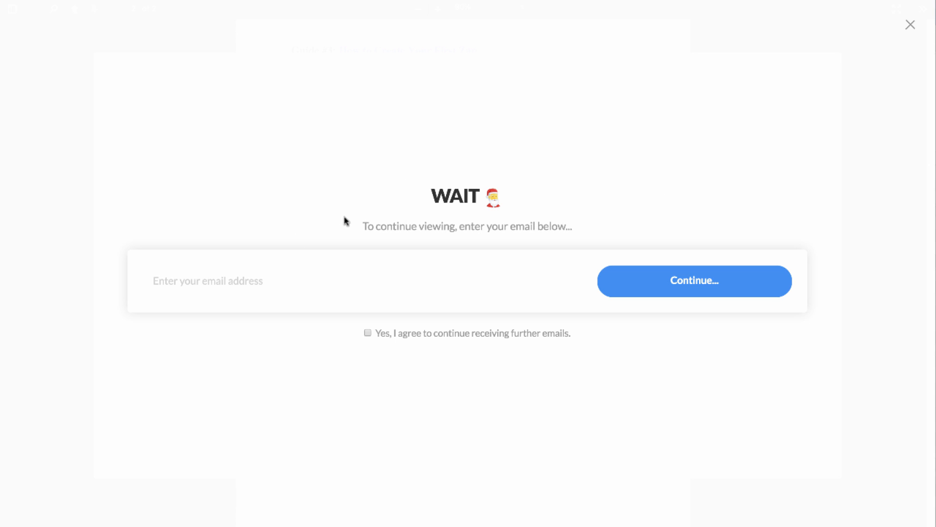
left_click(911, 26)
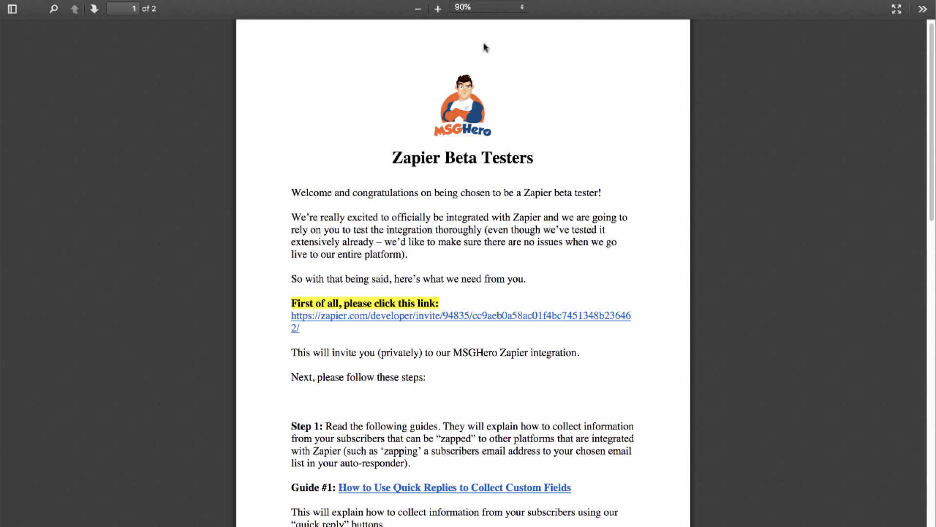
scroll(439, 251, "down", 5)
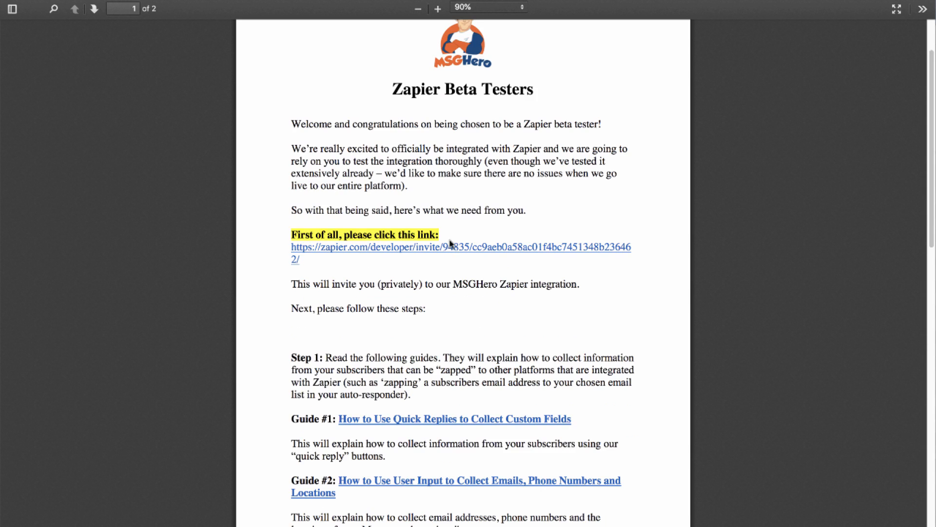
scroll(457, 200, "down", 3)
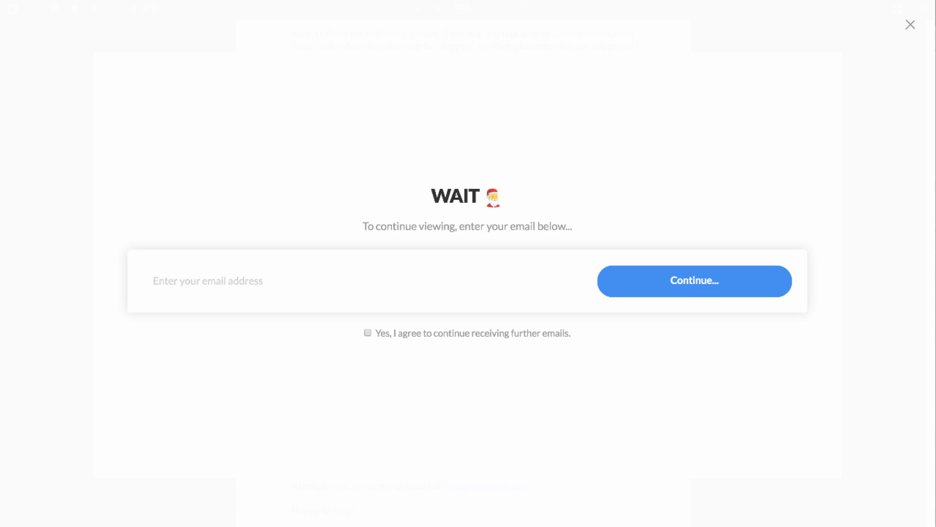